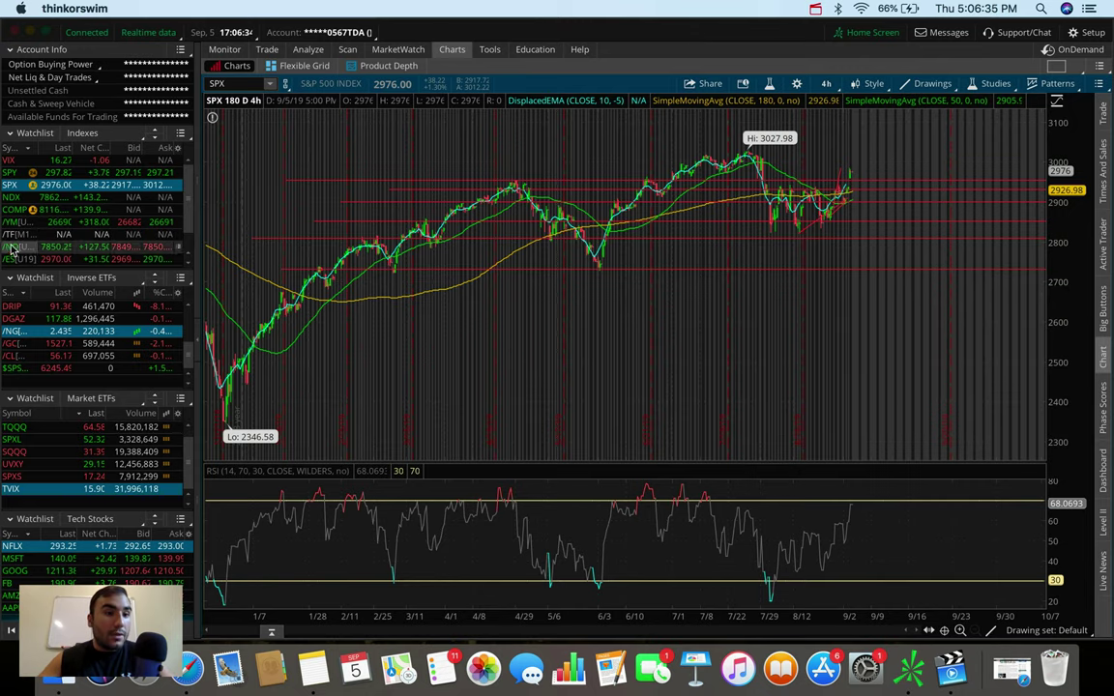
# Step: Load the /NQ Nasdaq 100 futures chart with its support lines and rising trendline
pyautogui.scroll(-2, 20, 211)
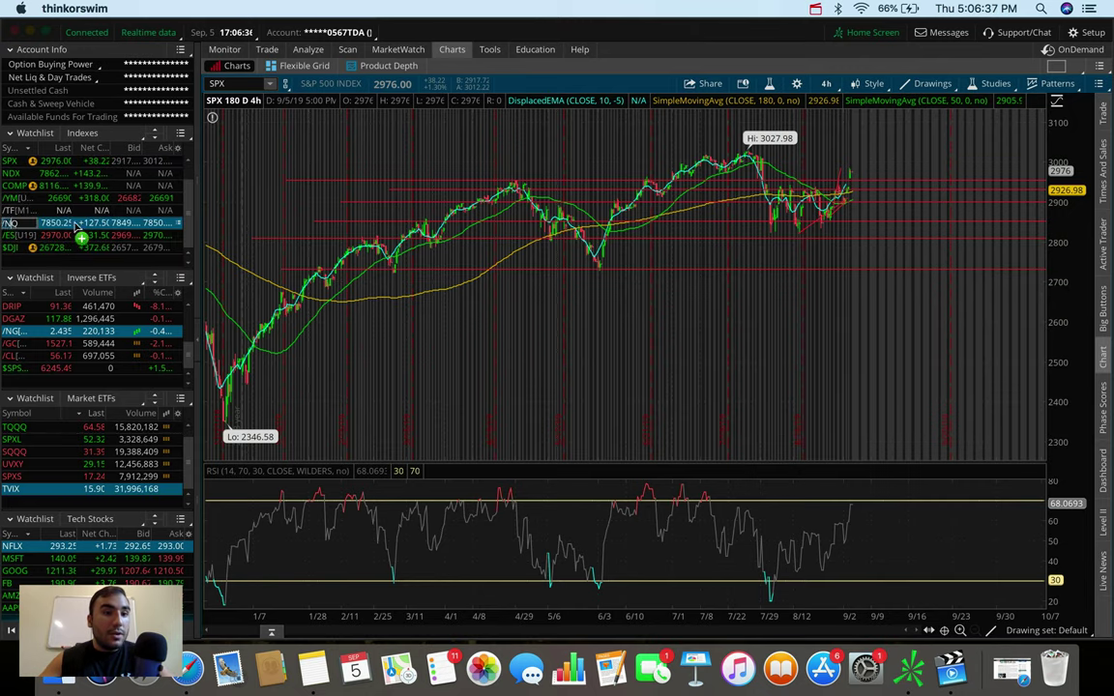
pyautogui.click(12, 222)
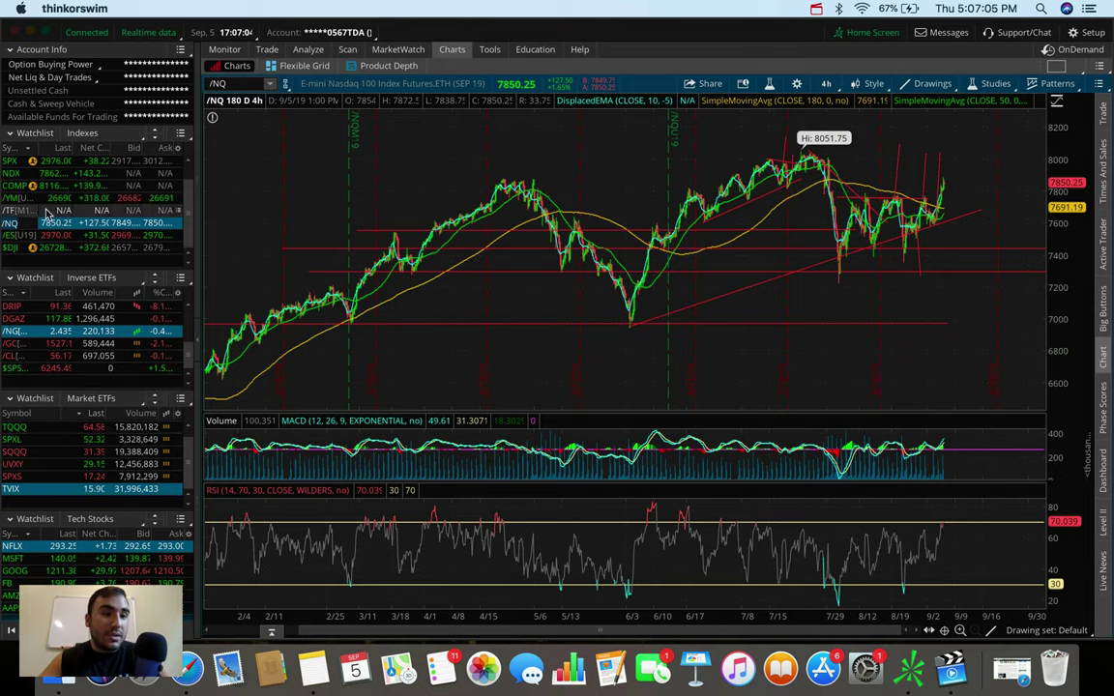
# Step: Switch the chart to the Dow Jones Industrial Average ($DJI) with its horizontal price levels
pyautogui.click(12, 248)
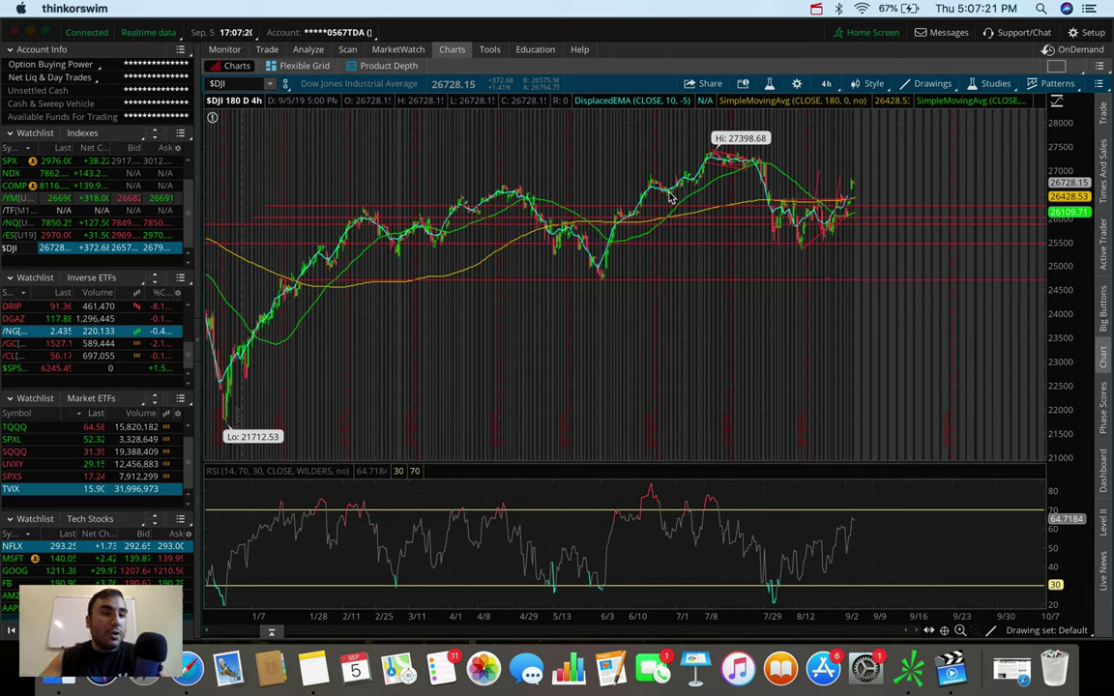
pyautogui.scroll(2, 58, 193)
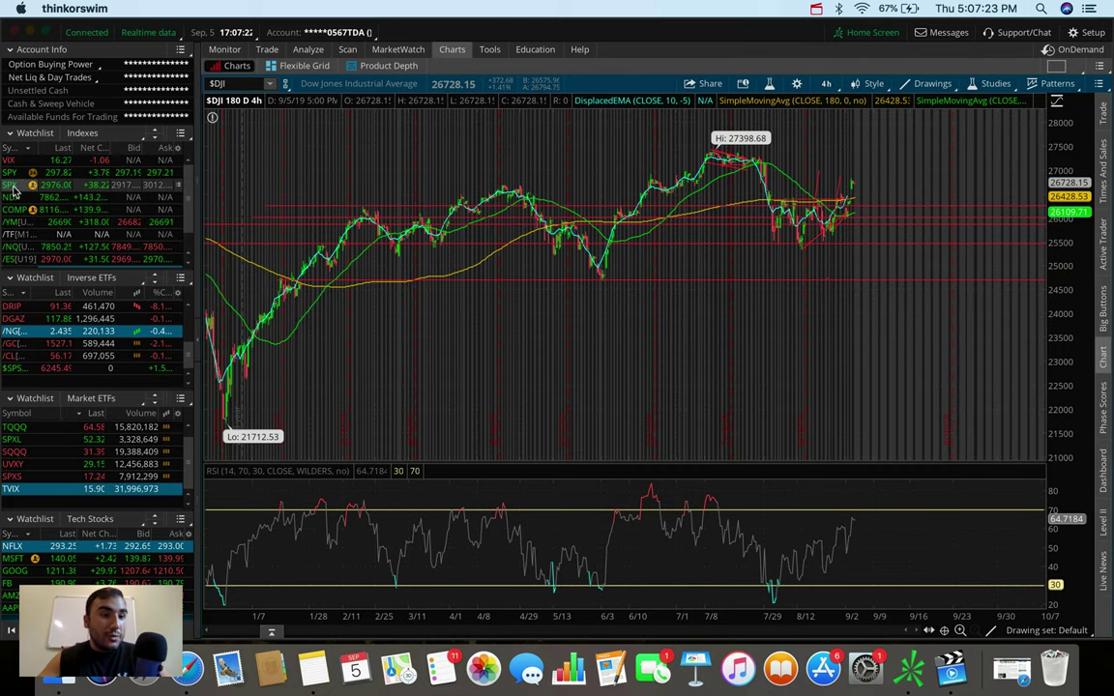
# Step: Return the chart to the S&P 500 index (SPX), showing levels including 2954.42
pyautogui.click(12, 185)
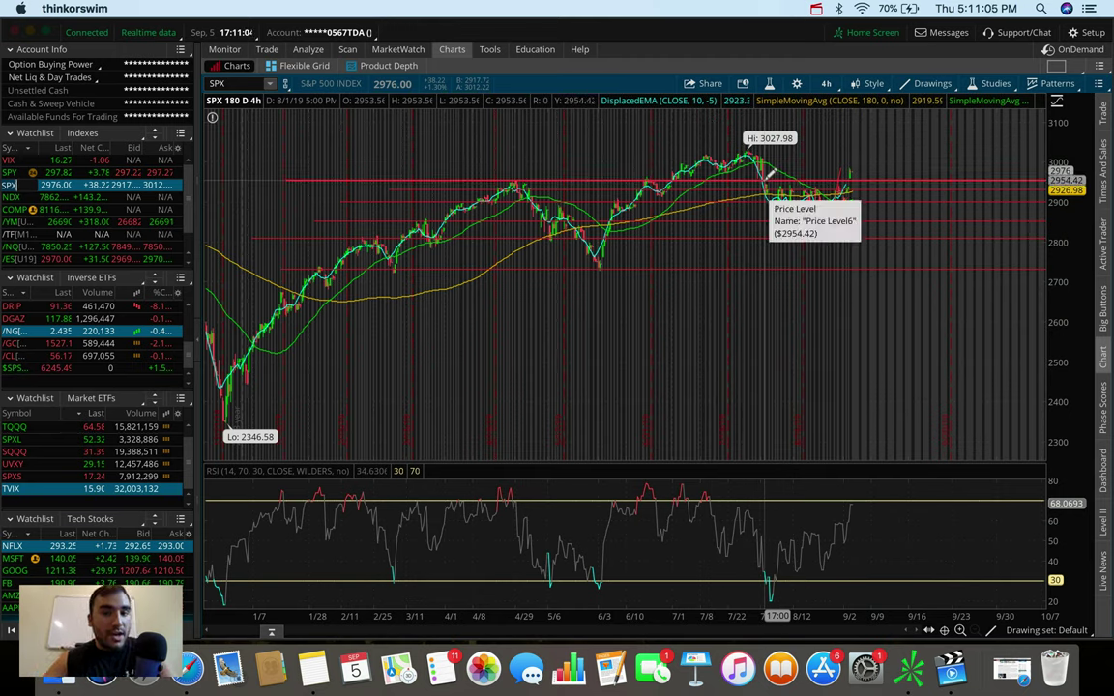
pyautogui.moveTo(769, 174); pyautogui.dragTo(855, 148)
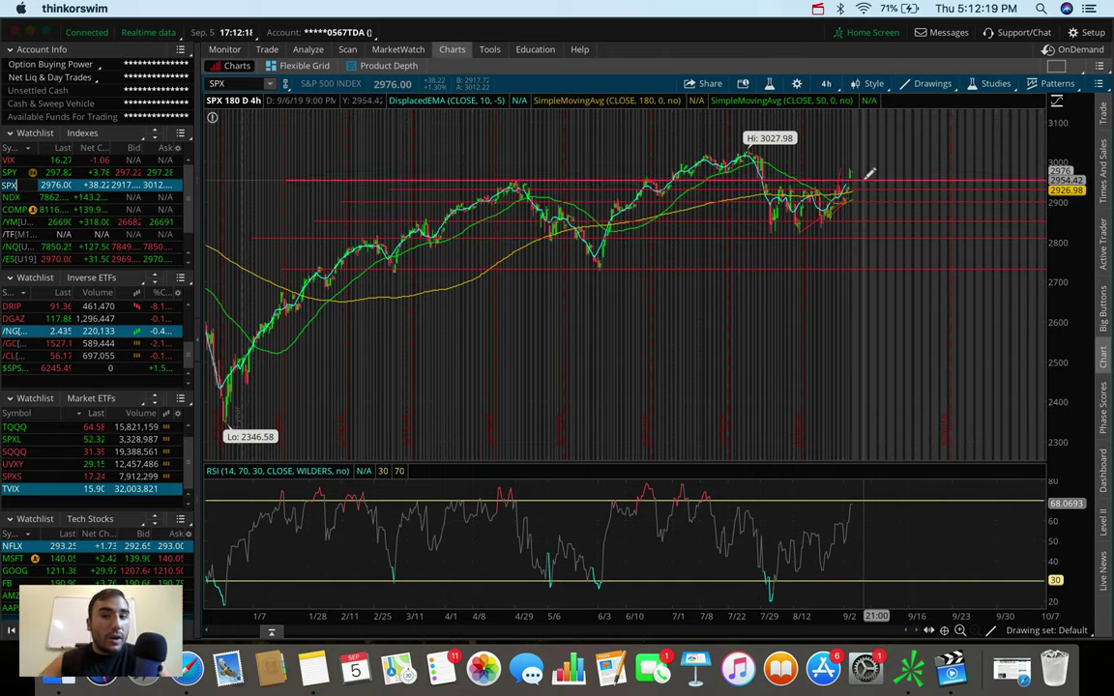
pyautogui.click(832, 84)
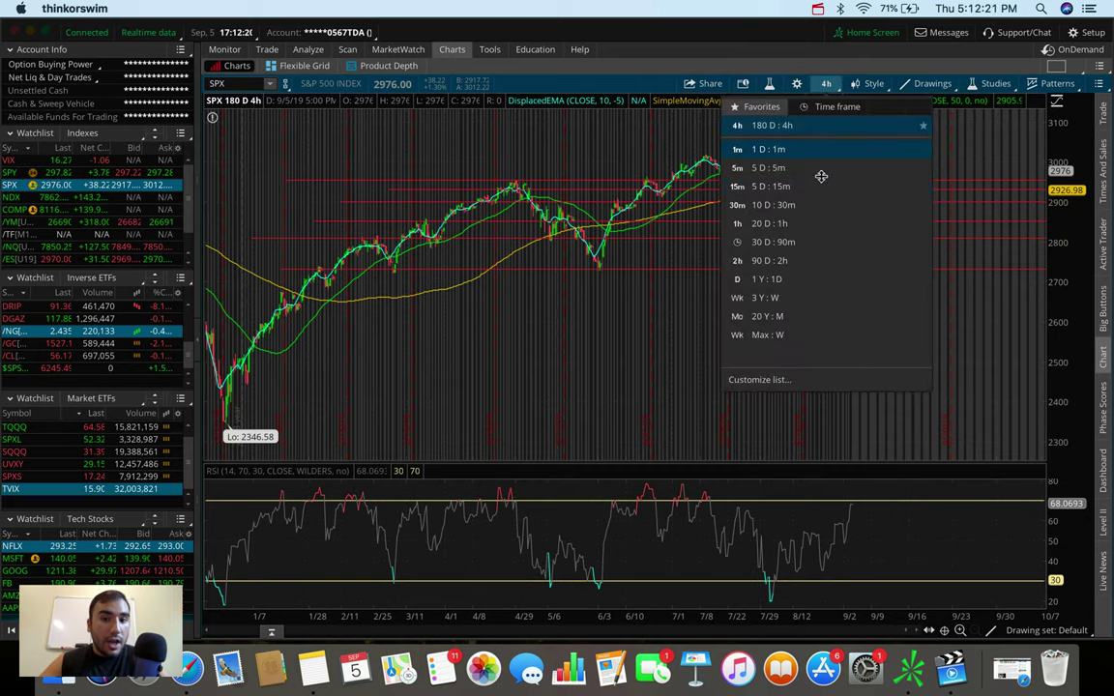
pyautogui.click(805, 223)
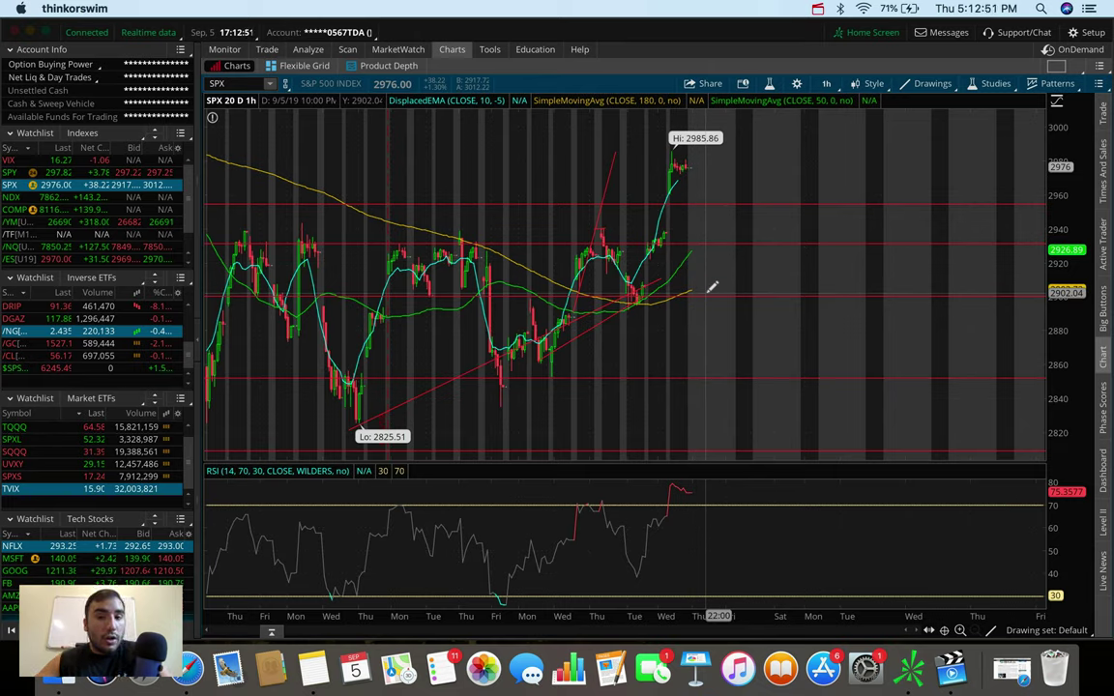
# Step: Set the S&P 500 chart to 180 D : 4h, then load /NQ futures onto it
pyautogui.click(828, 84)
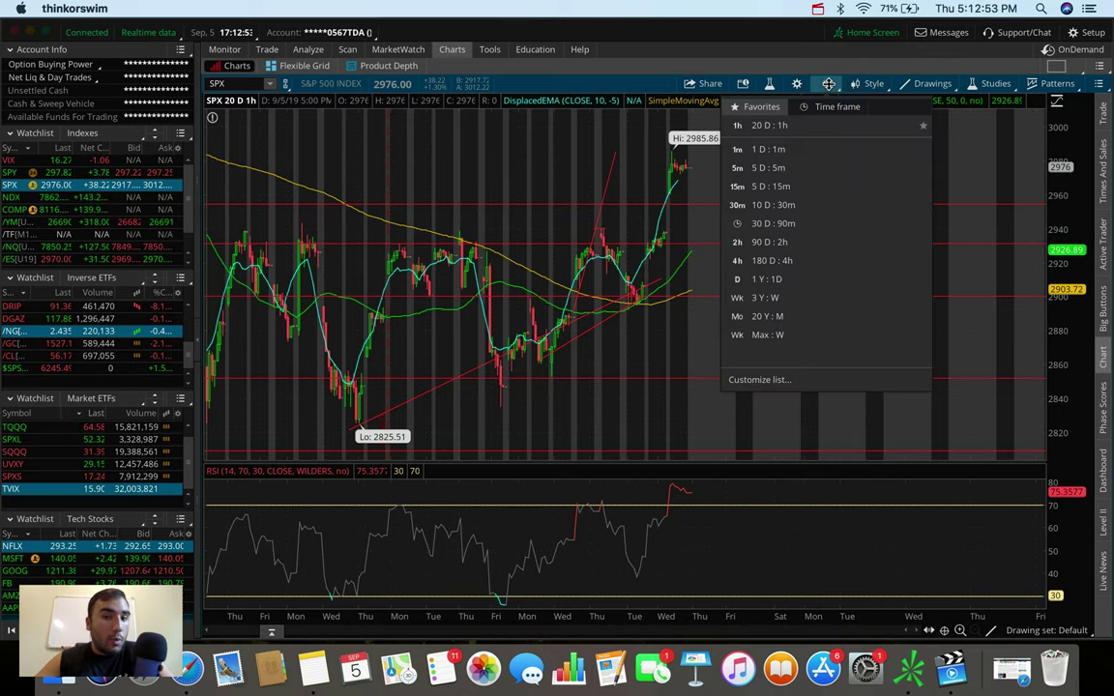
pyautogui.click(791, 259)
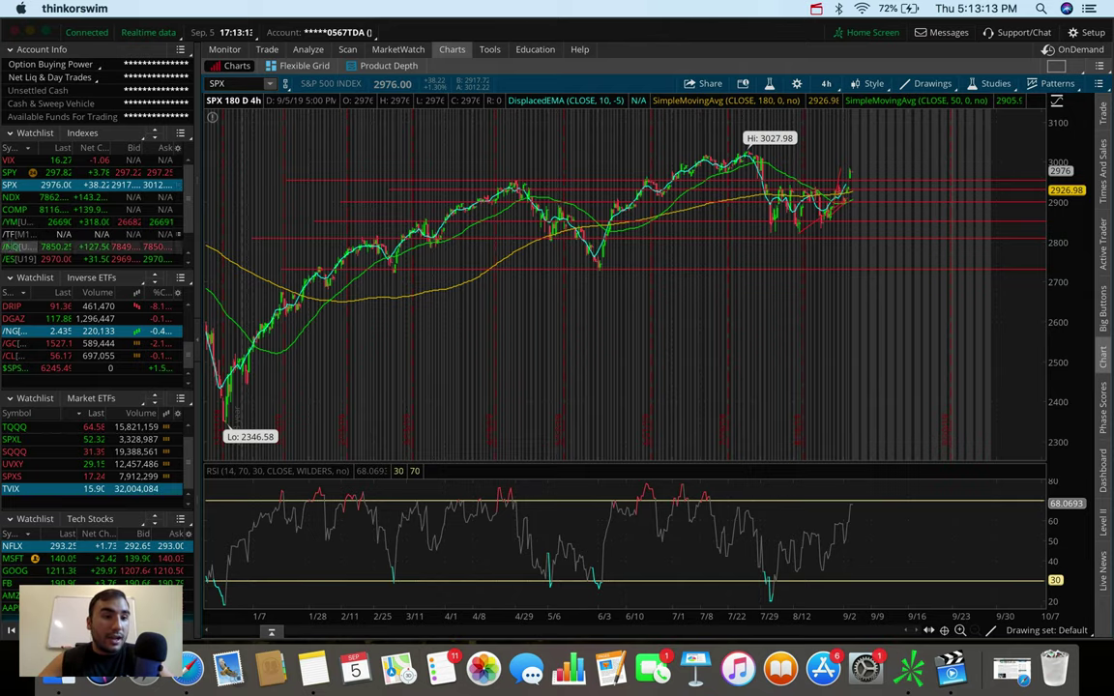
pyautogui.moveTo(11, 246); pyautogui.dragTo(529, 222)
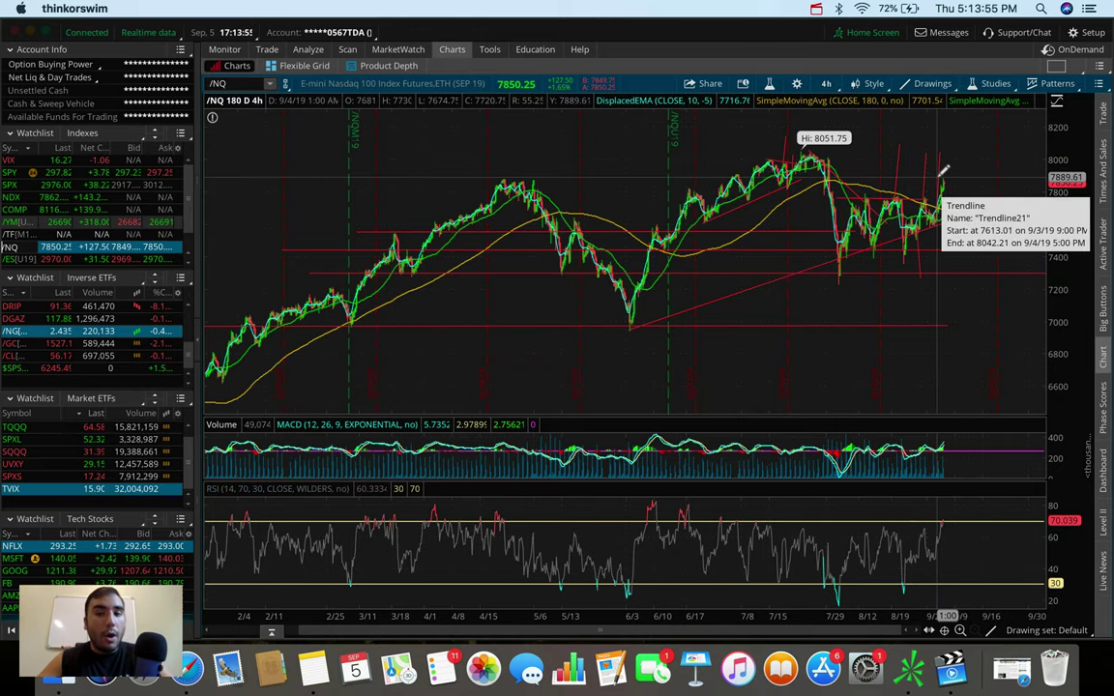
# Step: Draw resistance lines on the /NQ chart at about 7880 and about 7756
pyautogui.click(370, 178)
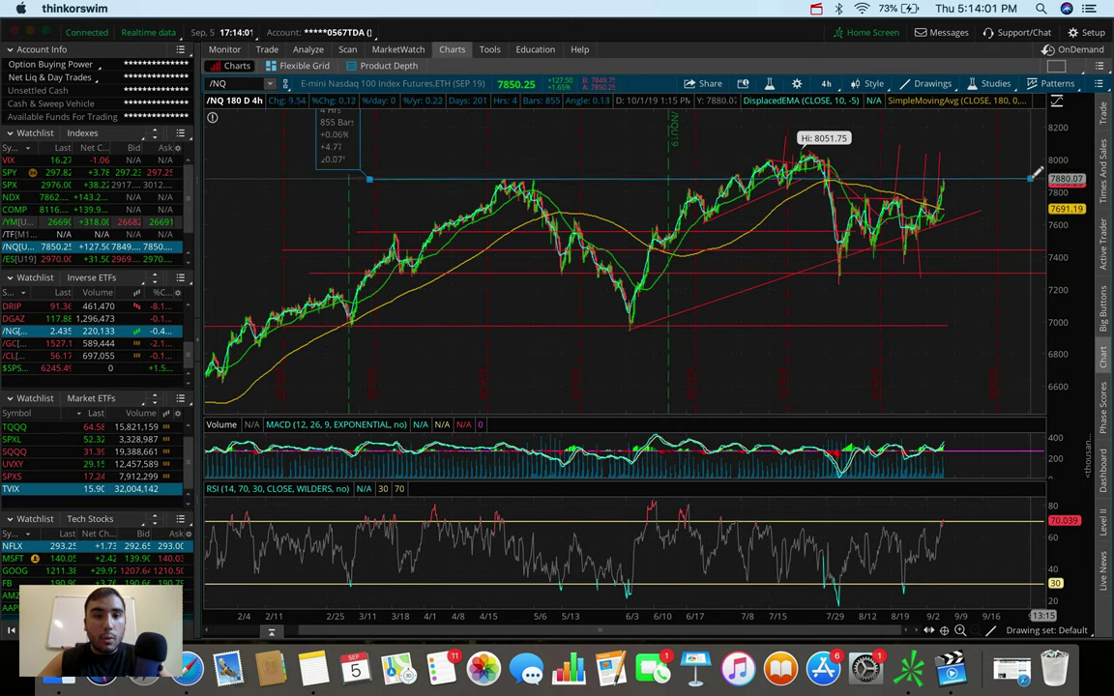
pyautogui.click(1031, 179)
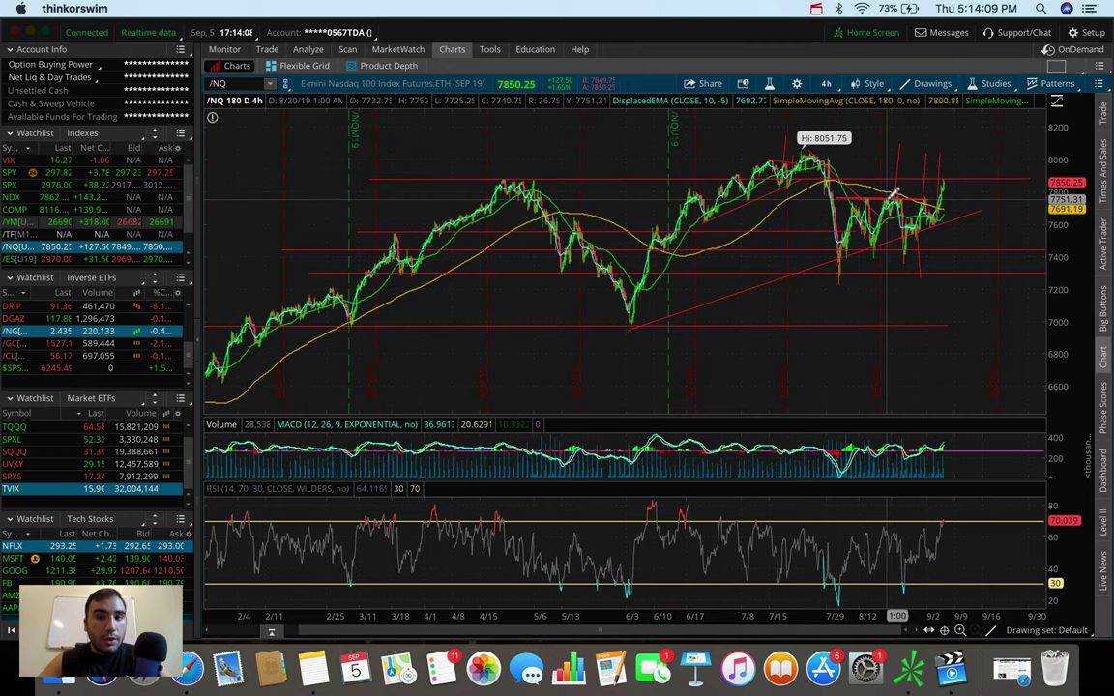
pyautogui.click(888, 199)
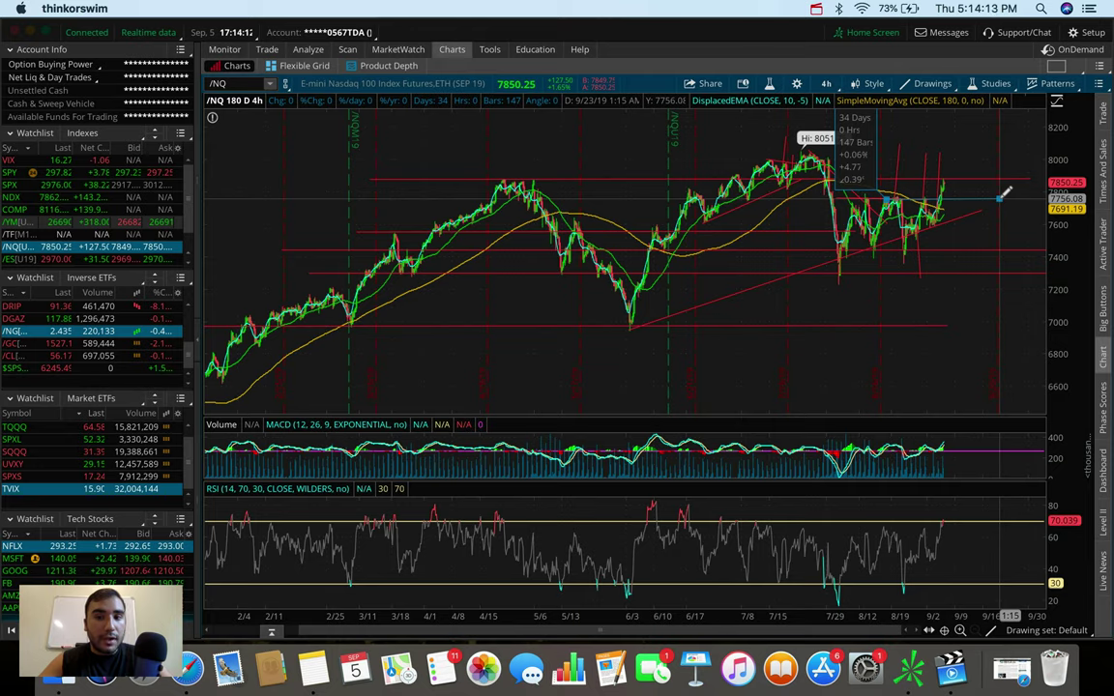
pyautogui.click(1001, 197)
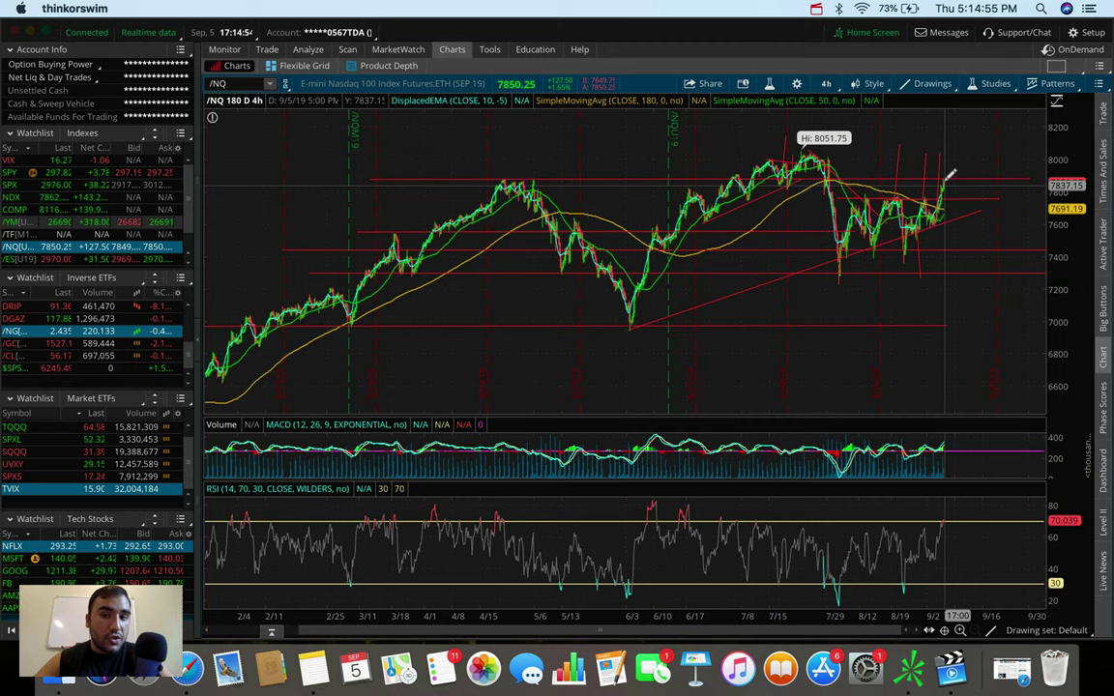
pyautogui.moveTo(950, 173)
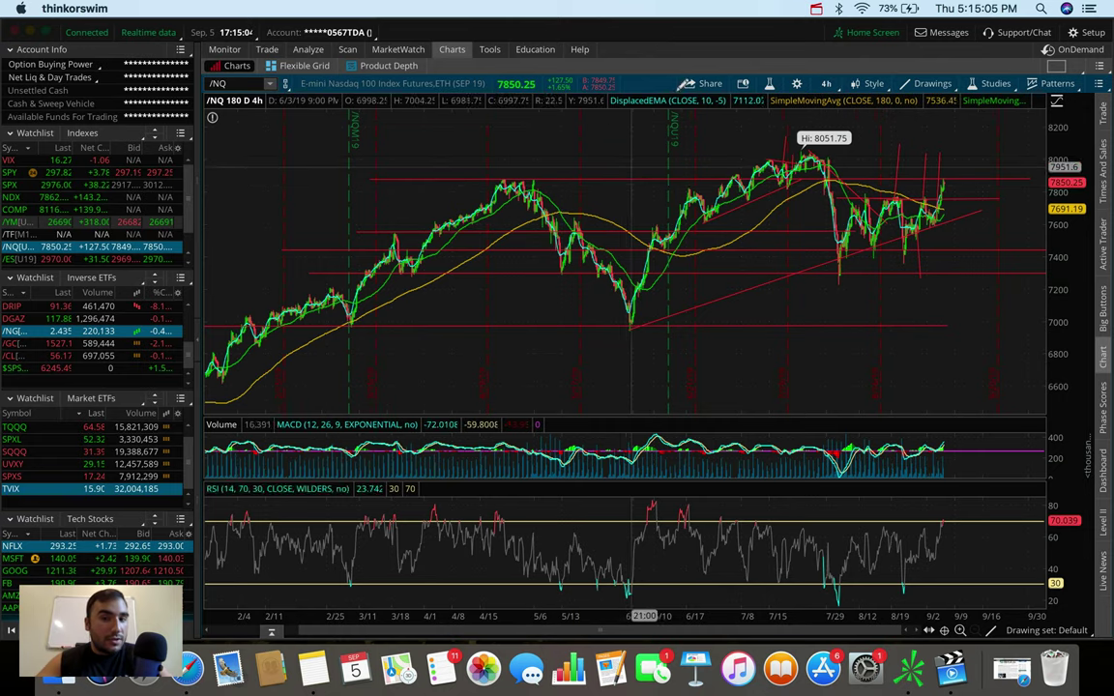
pyautogui.scroll(-2, 14, 249)
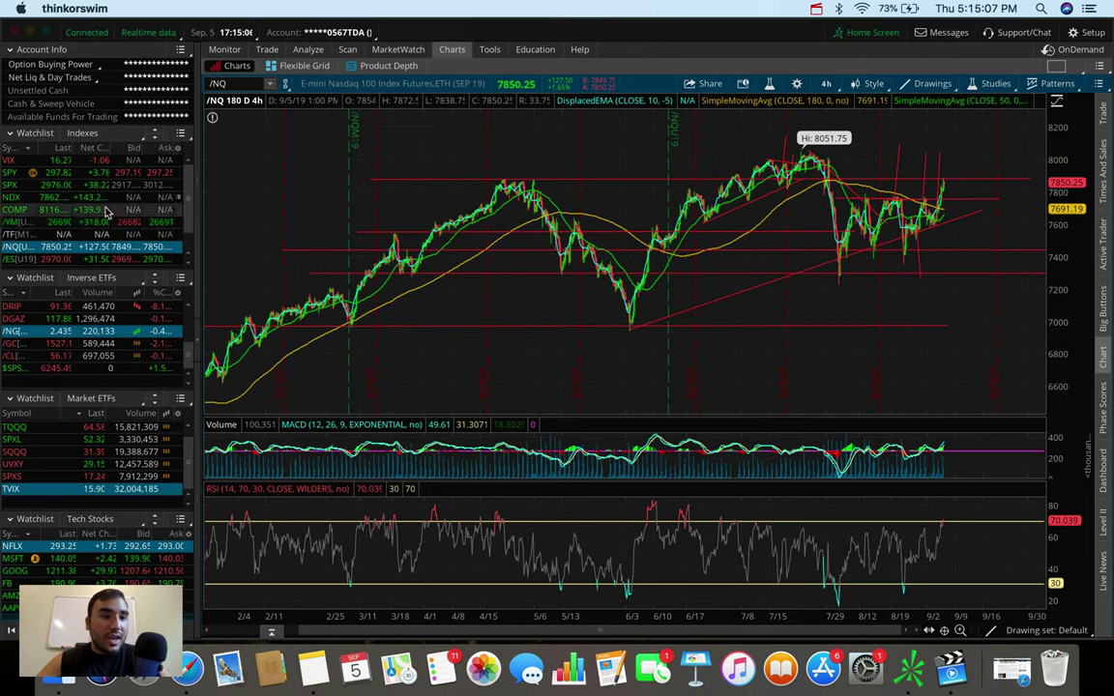
# Step: Switch to the $DJI chart and place a horizontal level line near 26655.6
pyautogui.click(14, 249)
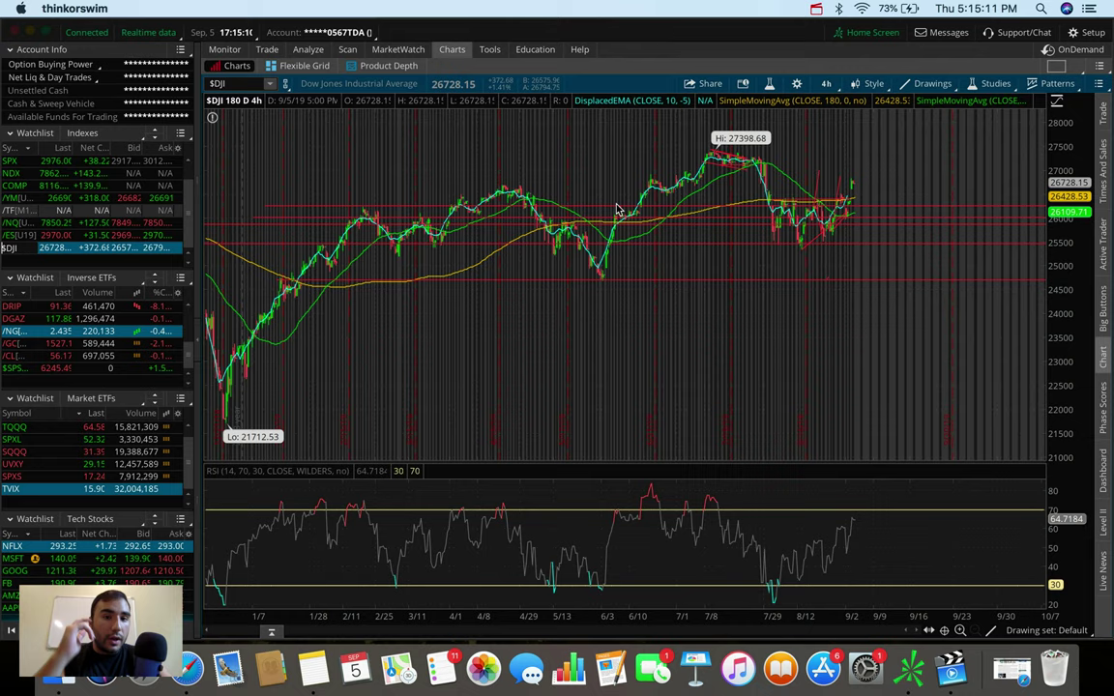
pyautogui.click(928, 83)
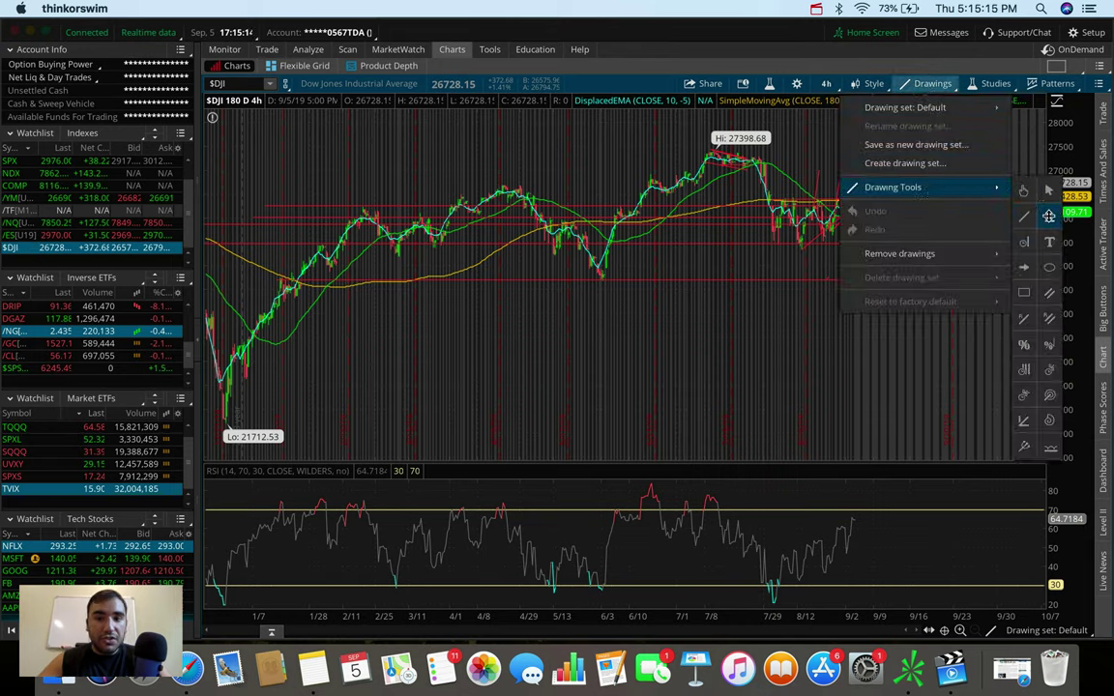
pyautogui.click(490, 132)
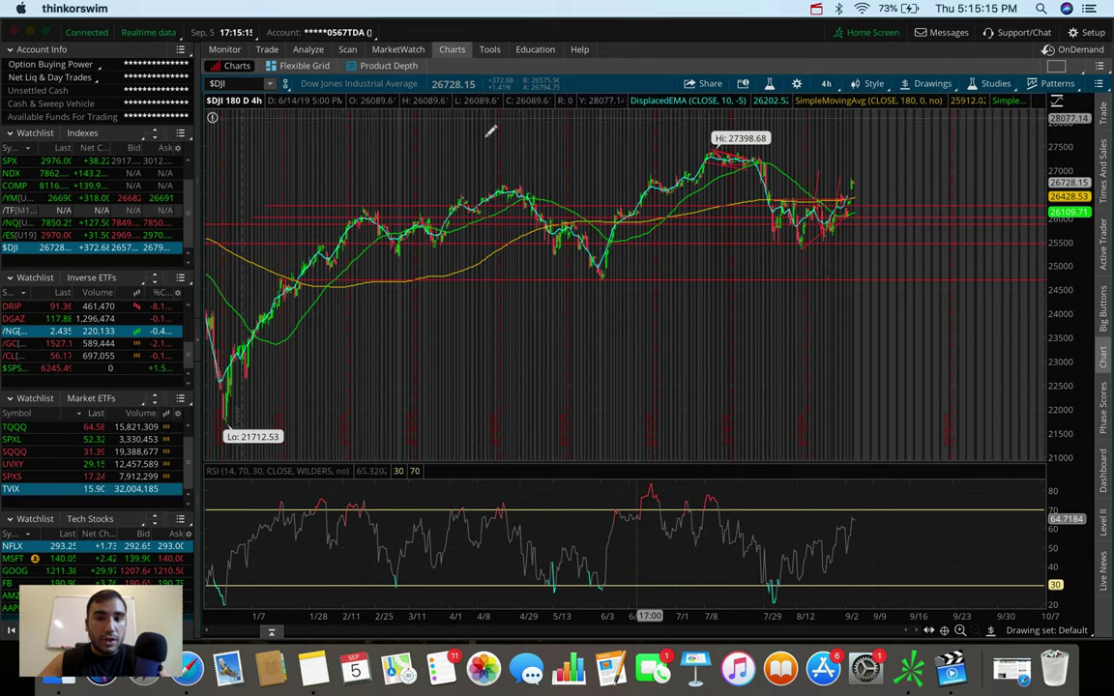
pyautogui.click(356, 184)
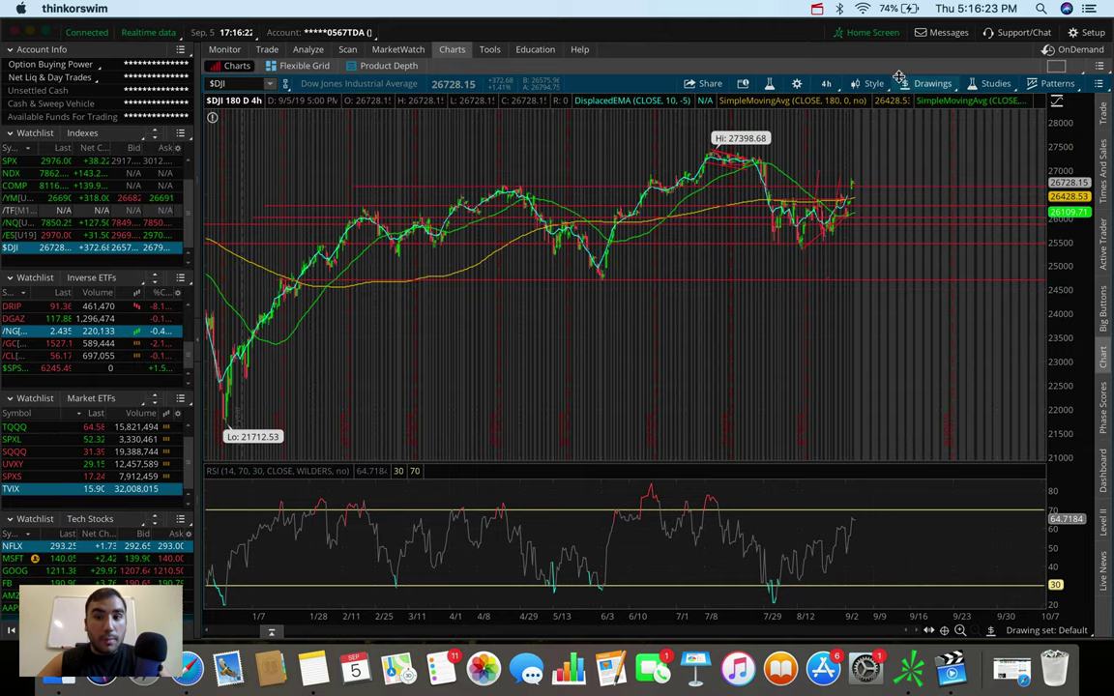
# Step: Put $DJI on a 20 D : 1h chart and draw an upward trendline from the latest bars
pyautogui.click(826, 83)
pyautogui.click(806, 222)
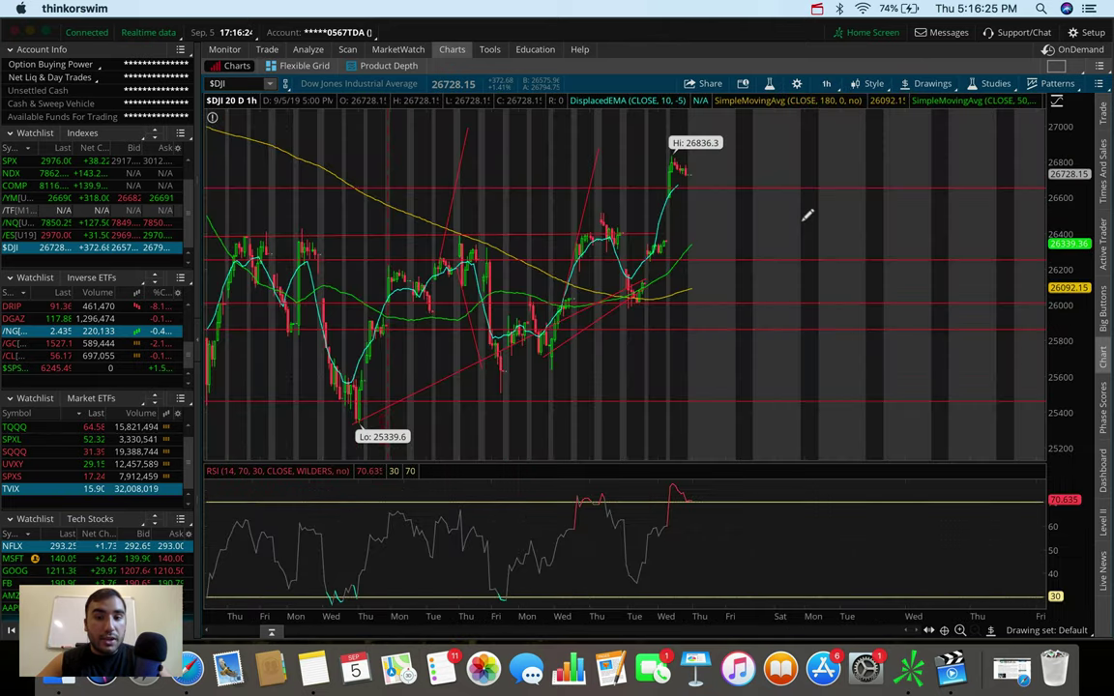
pyautogui.click(909, 82)
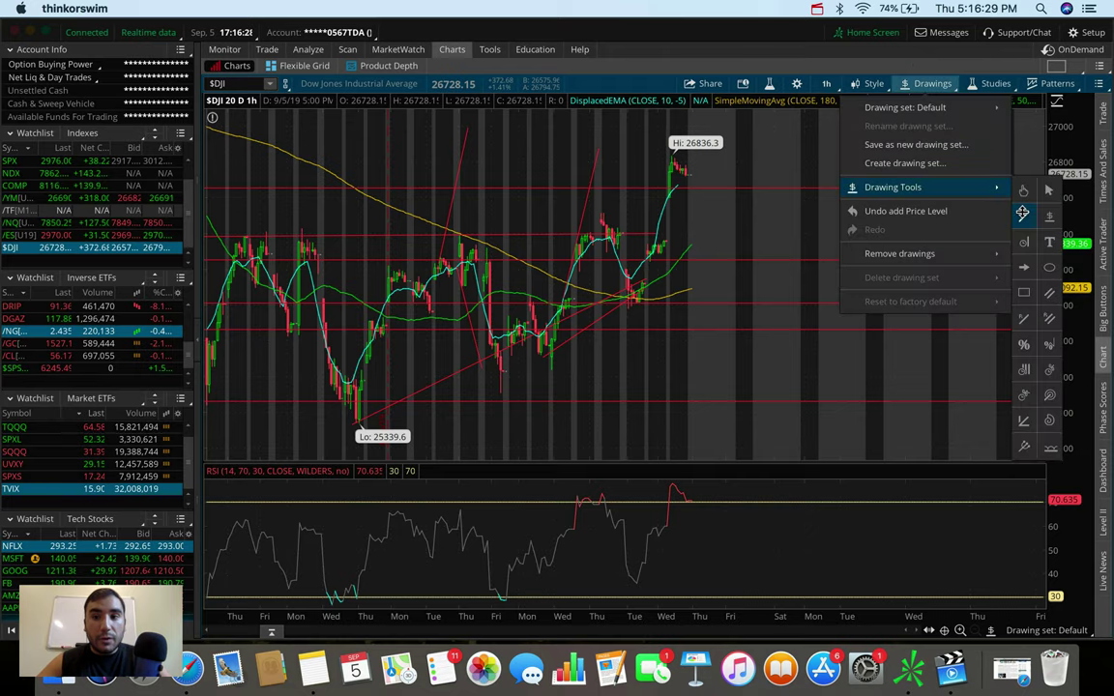
pyautogui.click(923, 189)
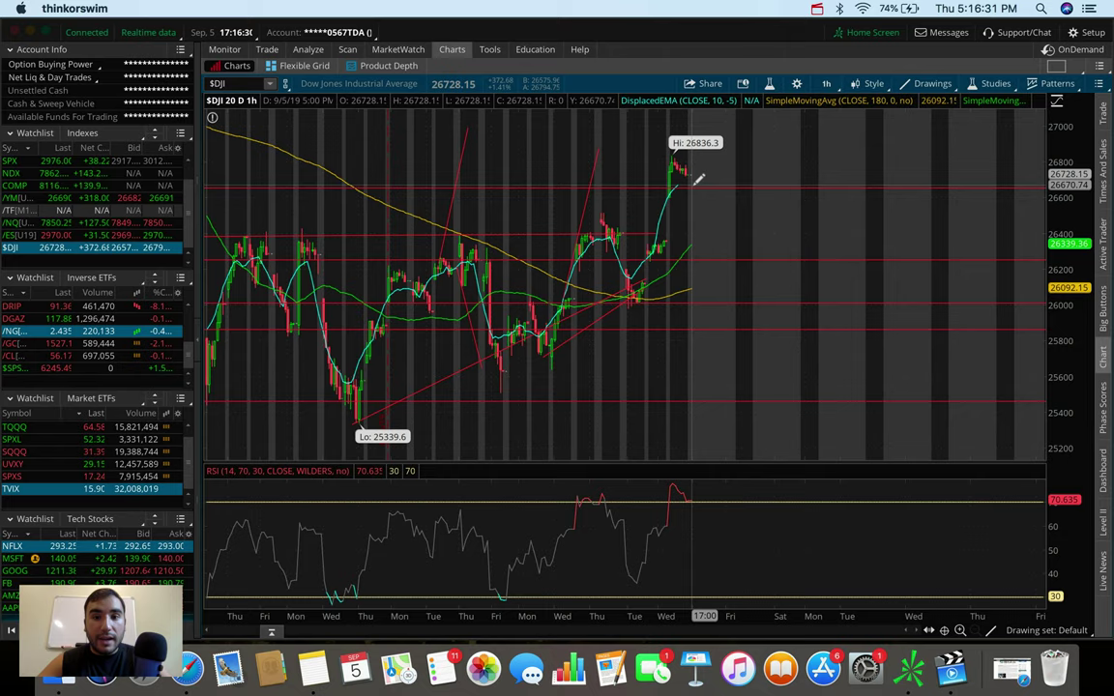
pyautogui.moveTo(693, 176); pyautogui.dragTo(732, 114)
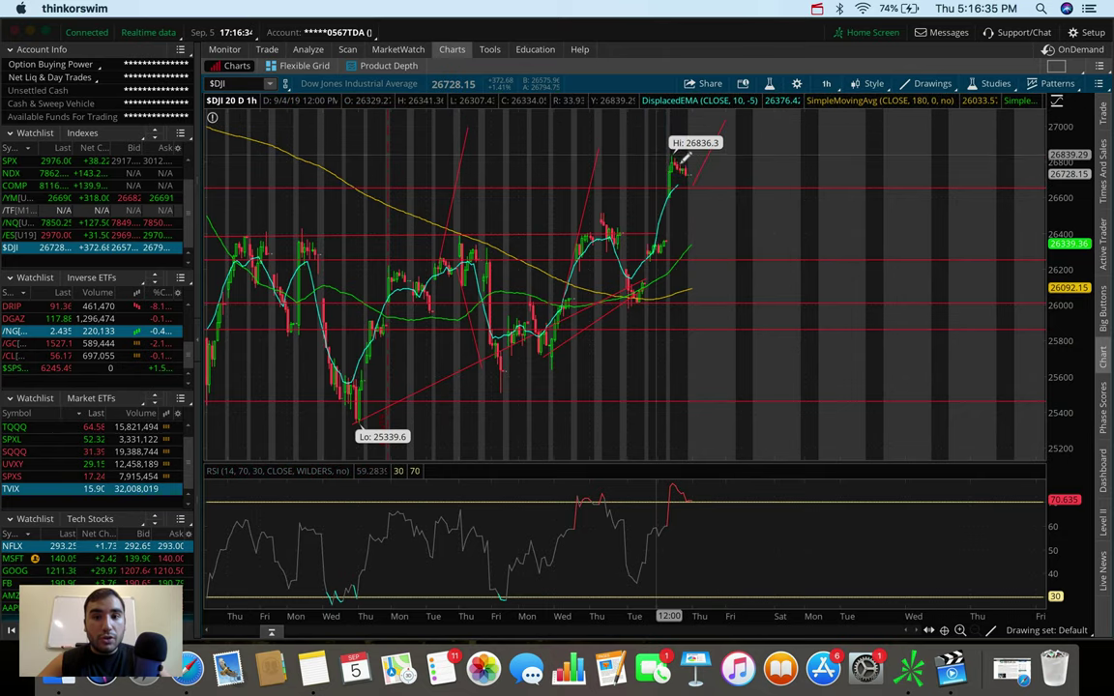
pyautogui.click(826, 84)
# Step: Set the Dow chart back to 180 D : 4h and begin changing the symbol to UGAZ
pyautogui.click(801, 262)
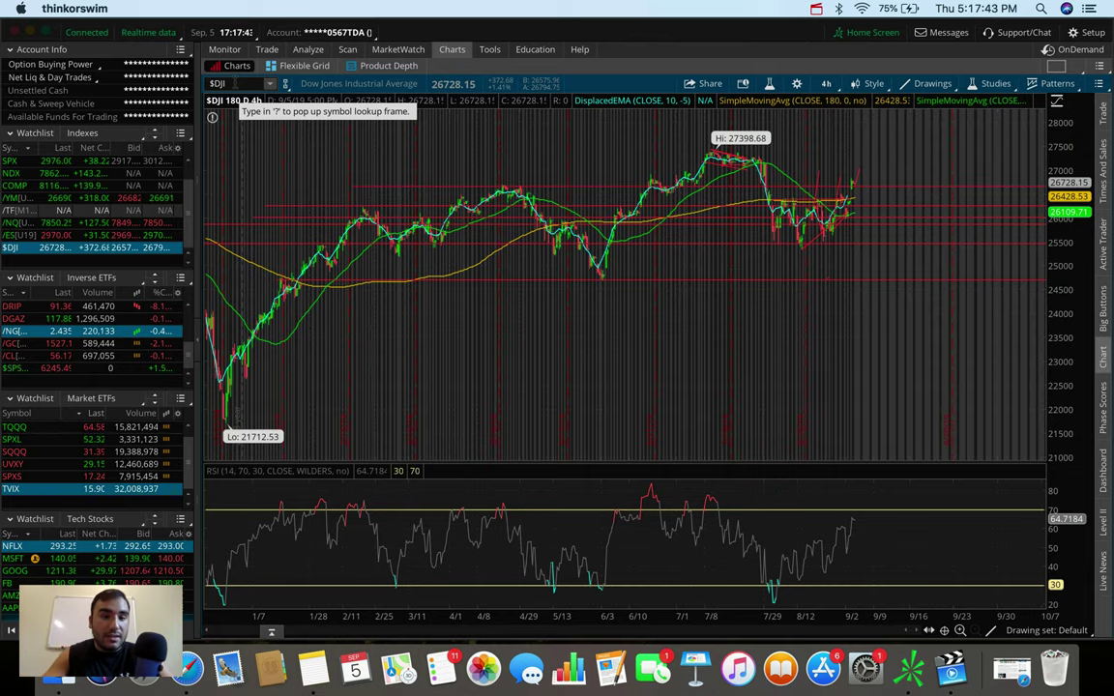
pyautogui.click(232, 83)
# Step: Load UGAZ on a 20 D : 1h chart and zoom in on its recent price action
pyautogui.write('UGAZ')
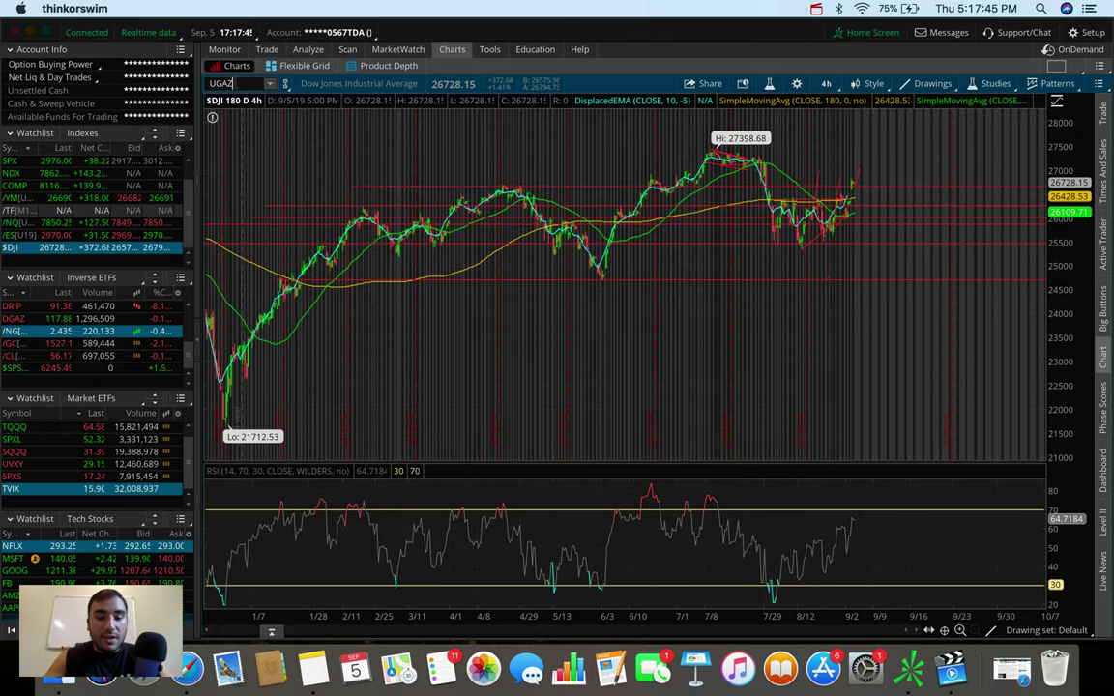
pyautogui.press('Return')
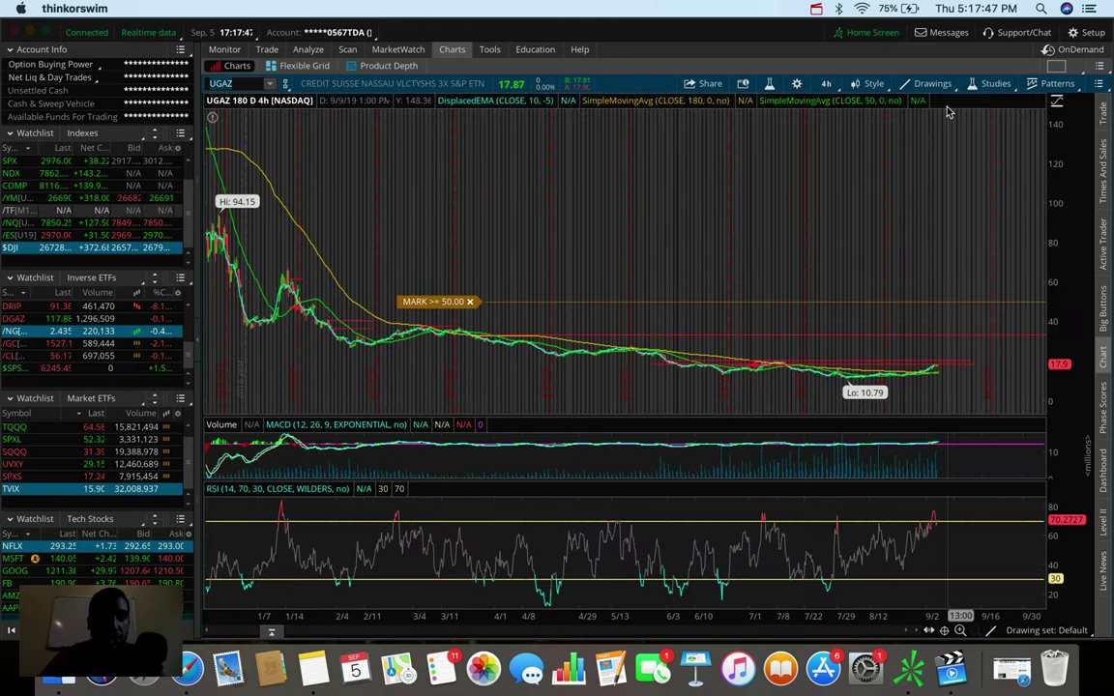
pyautogui.click(823, 83)
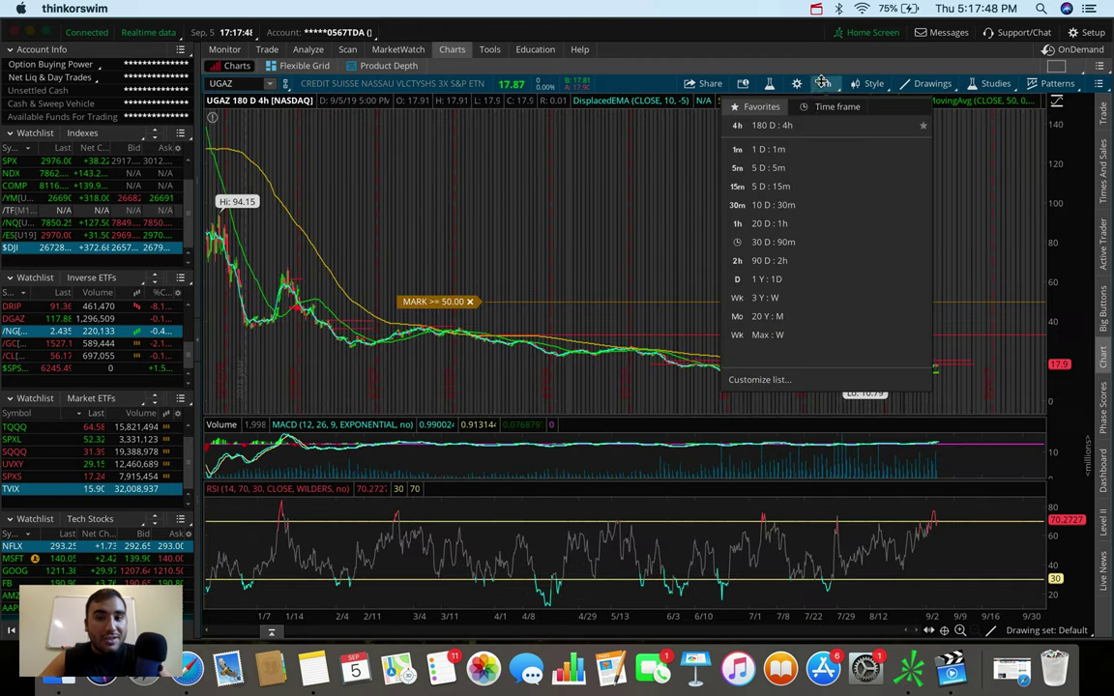
pyautogui.click(791, 223)
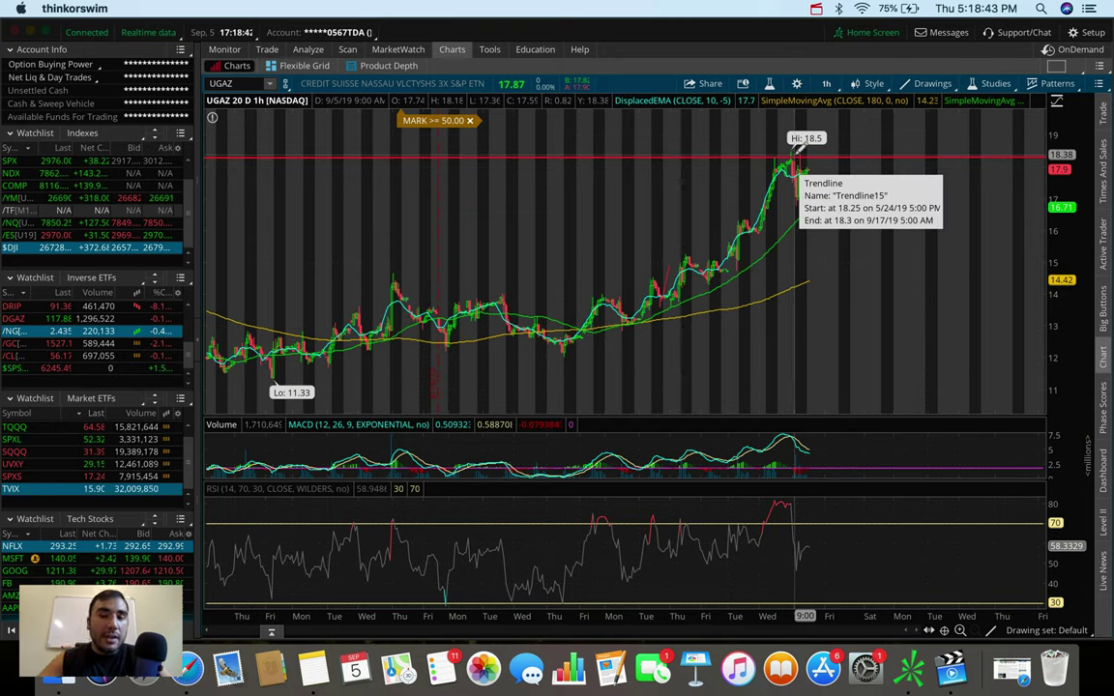
pyautogui.scroll(3, 865, 154)
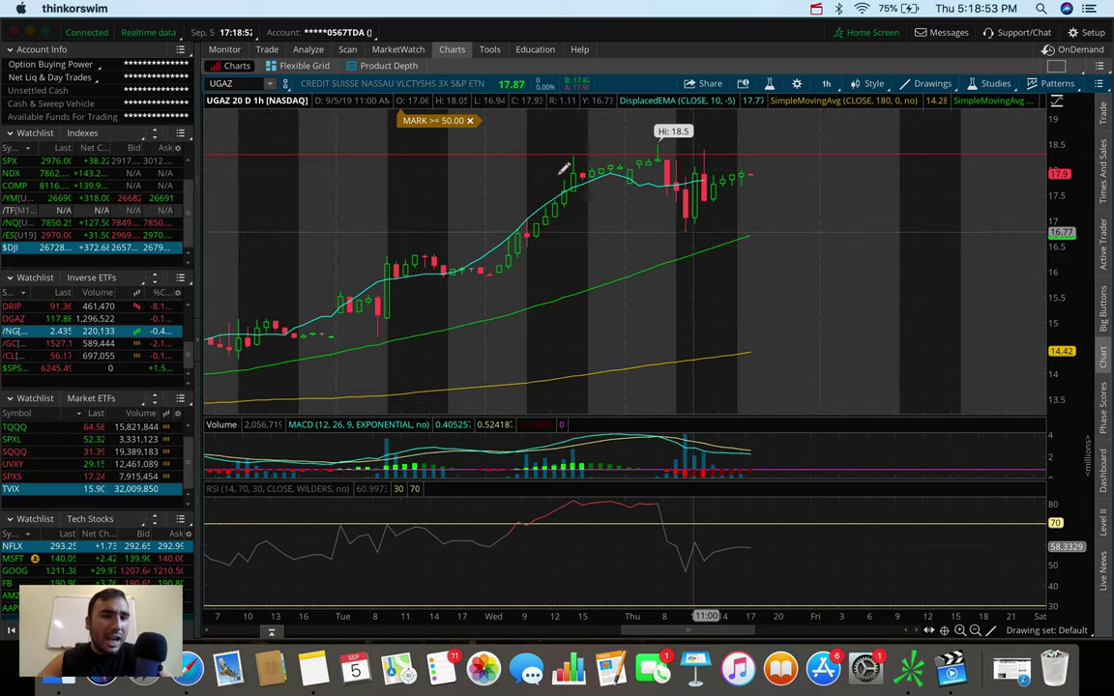
pyautogui.click(232, 83)
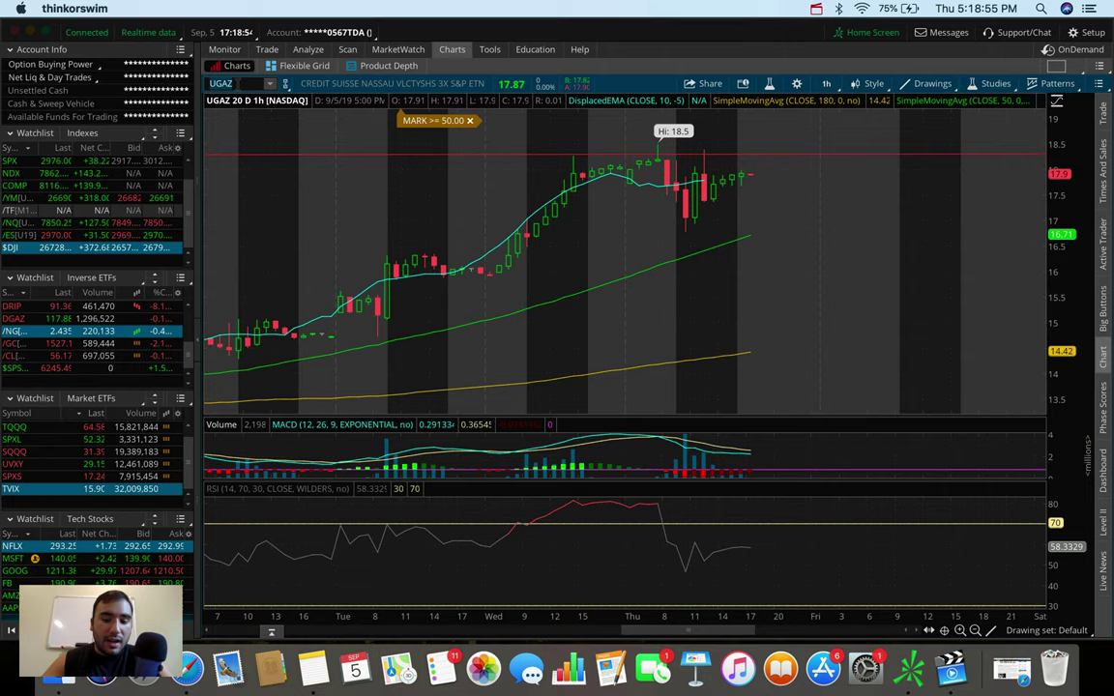
# Step: Load /NG on a 180 D : 4h chart and zoom to mid-June through September
pyautogui.write('/NG')
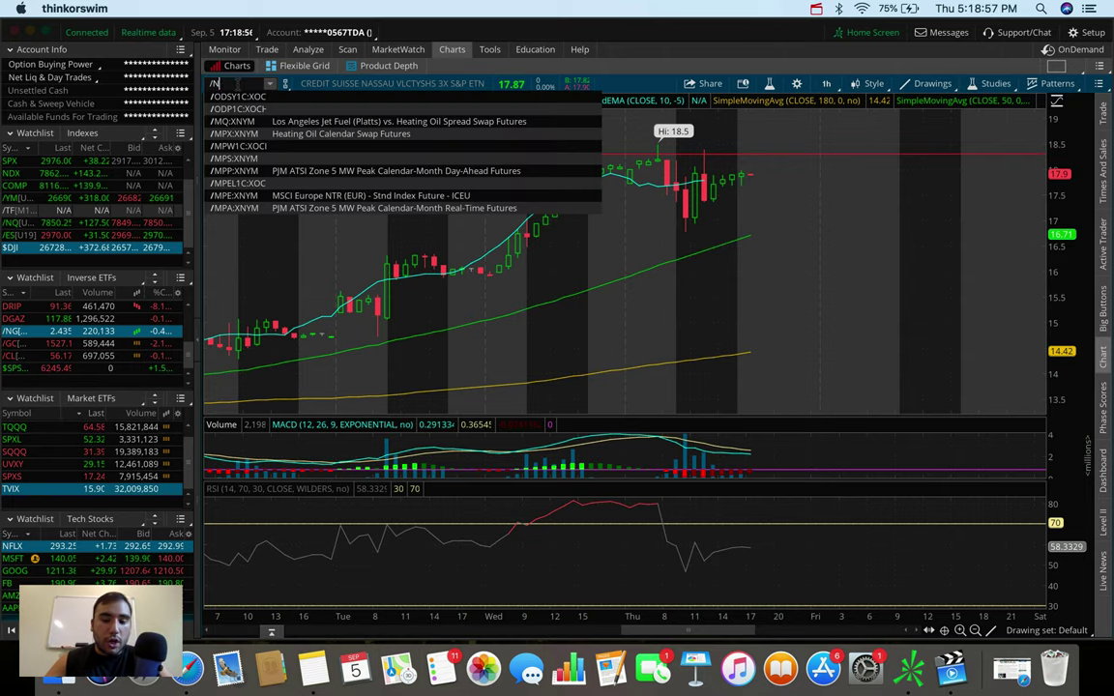
pyautogui.press('Return')
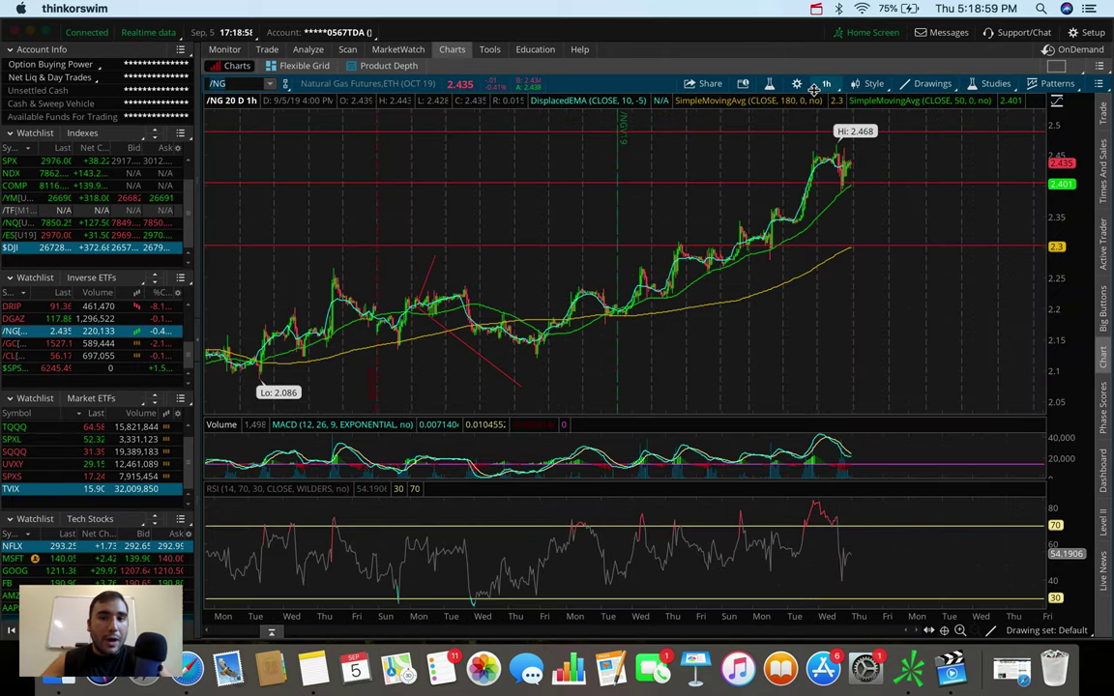
pyautogui.click(825, 83)
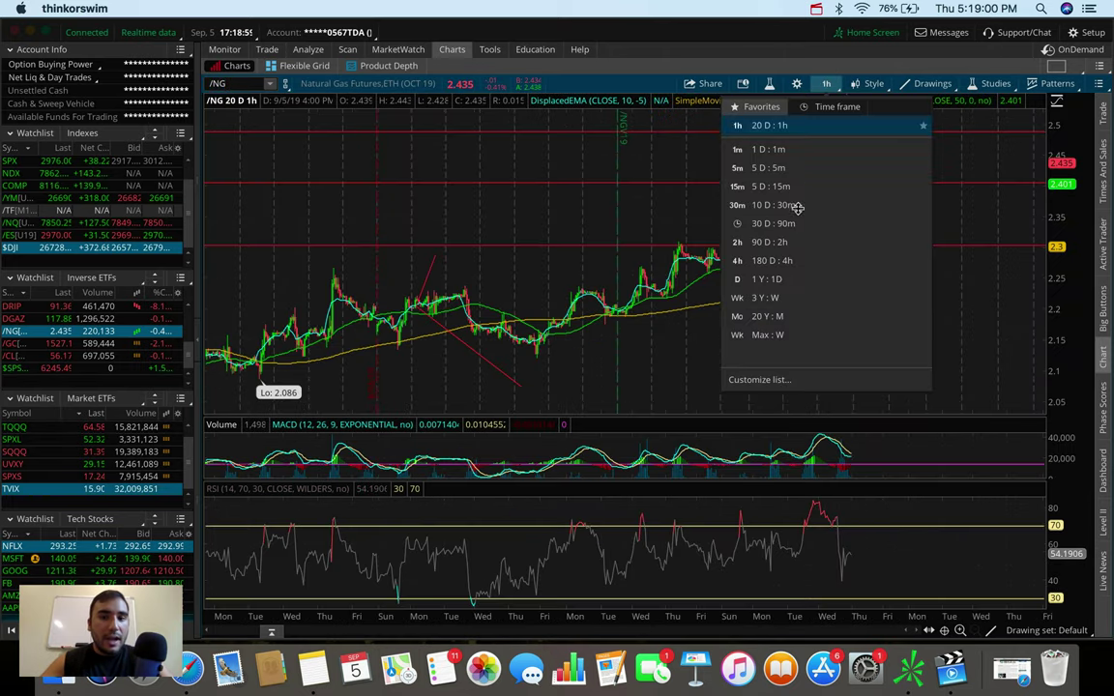
pyautogui.click(784, 257)
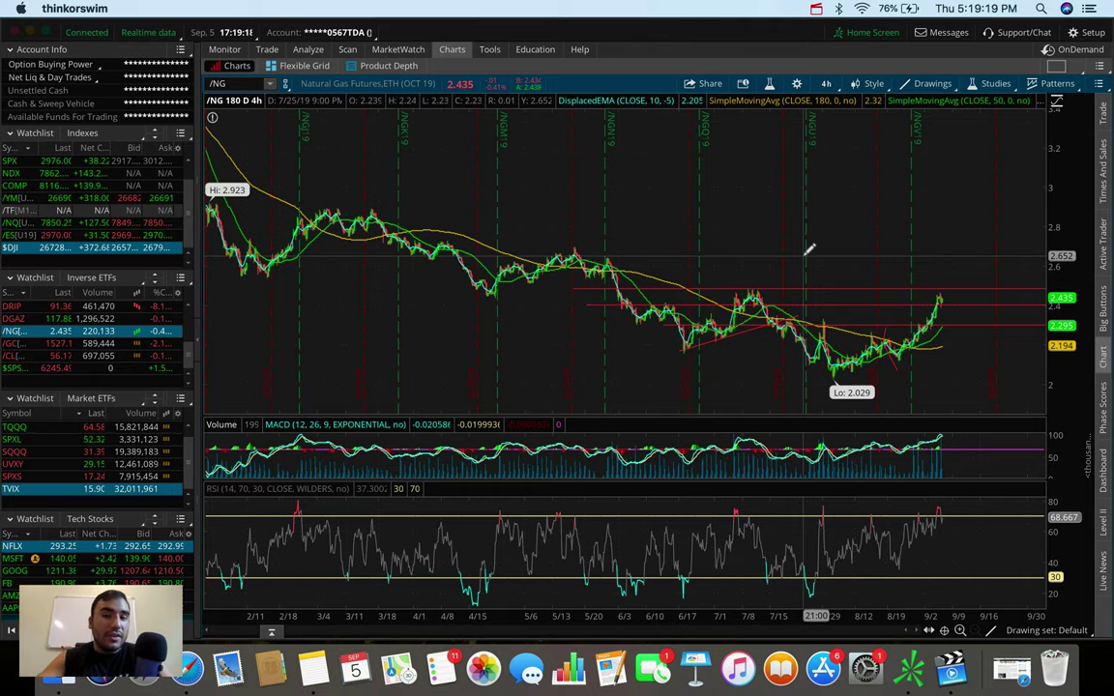
pyautogui.scroll(5, 967, 290)
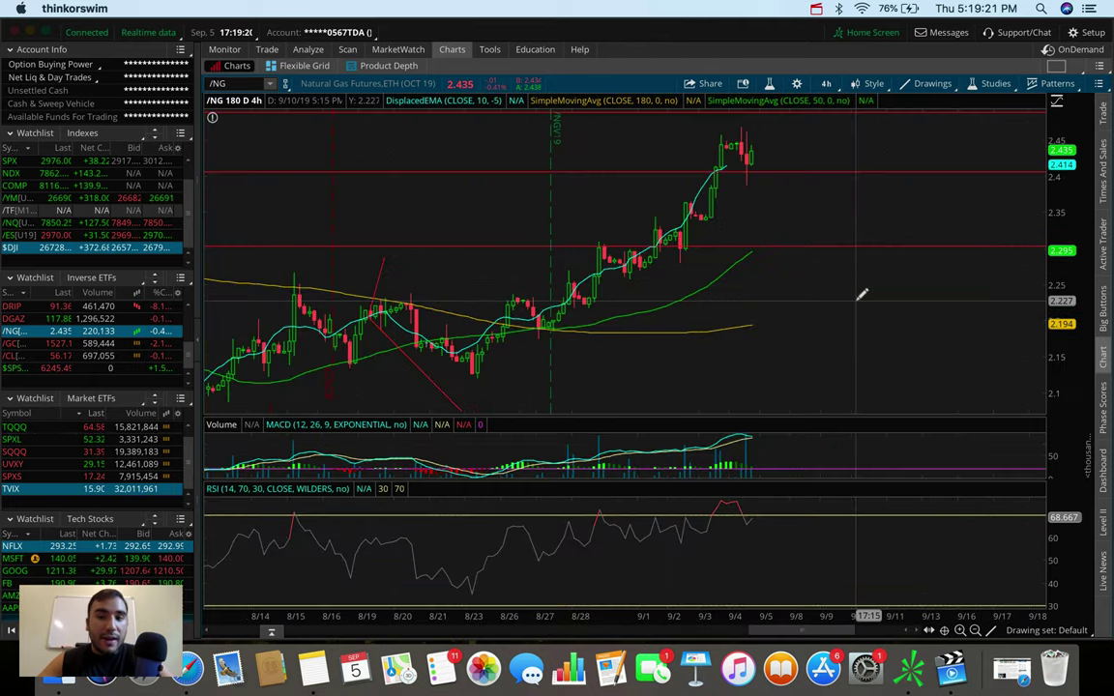
pyautogui.scroll(-10, 781, 183)
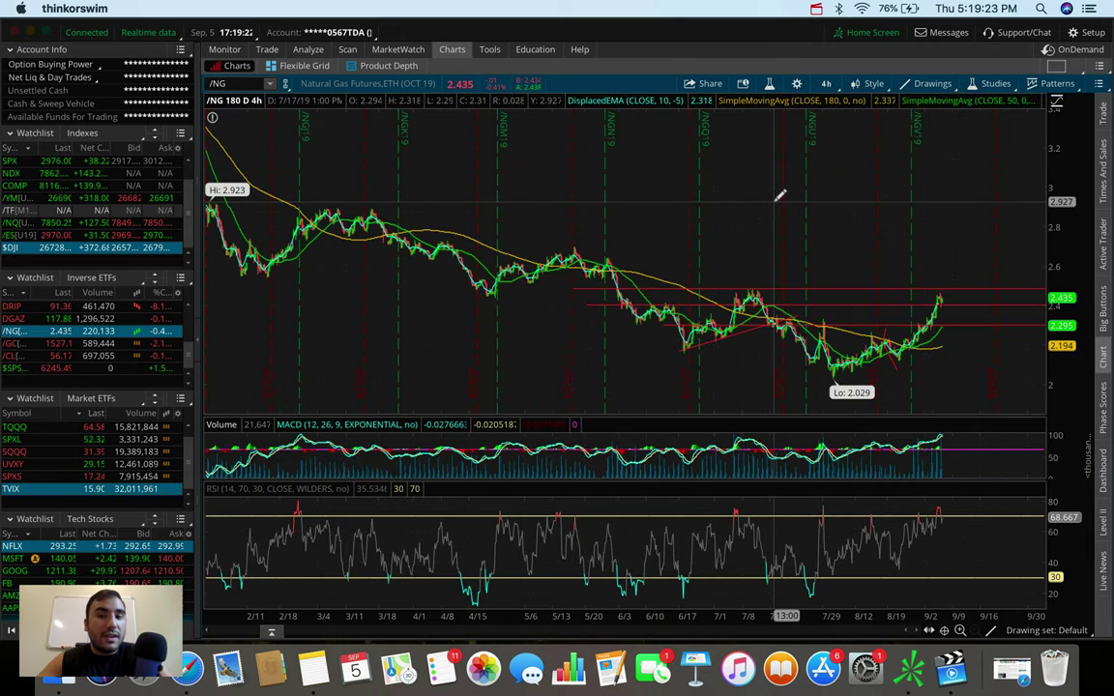
pyautogui.moveTo(994, 298); pyautogui.dragTo(666, 348)
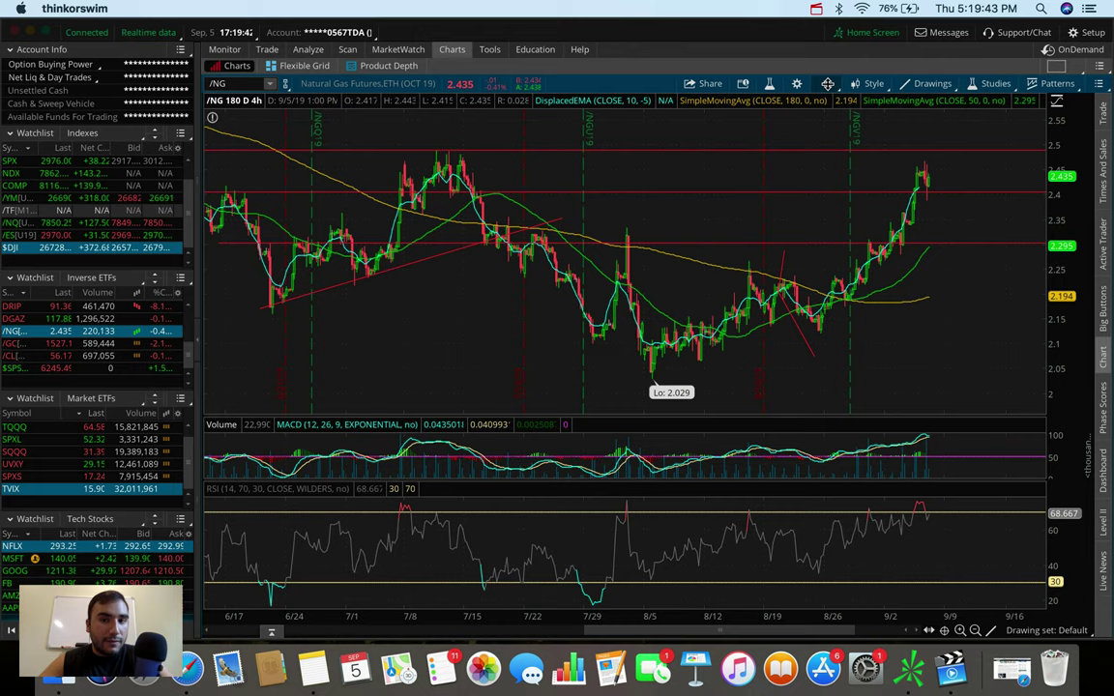
# Step: Switch /NG to the 20 D : 1h view, then to 1 D : 1m bars
pyautogui.click(826, 83)
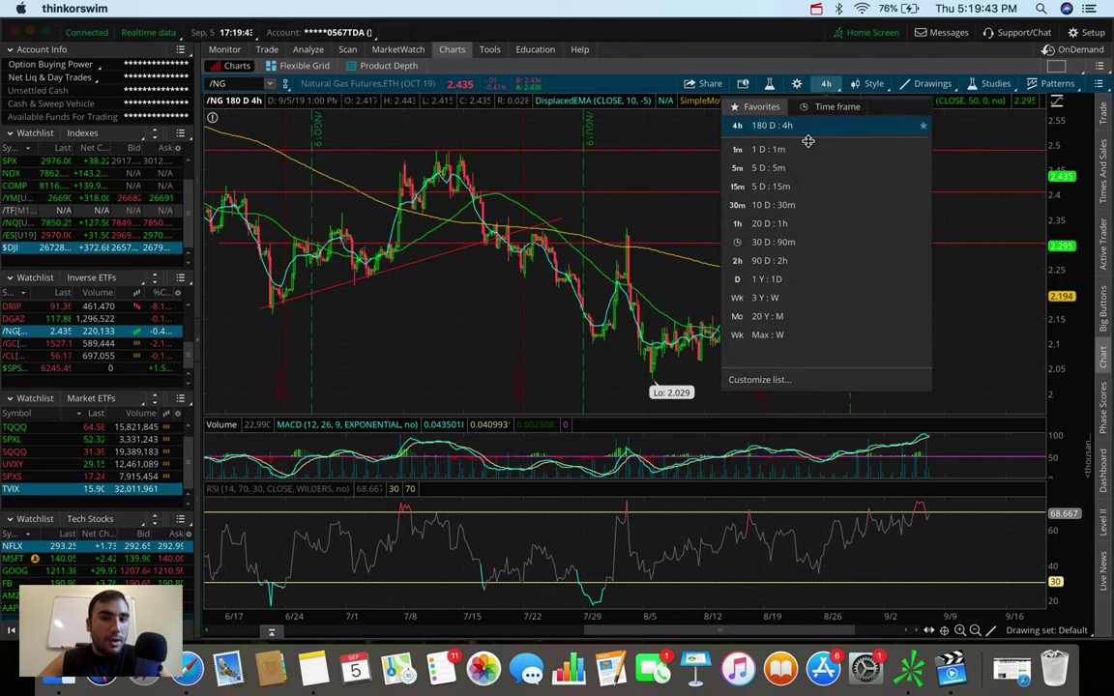
pyautogui.click(785, 224)
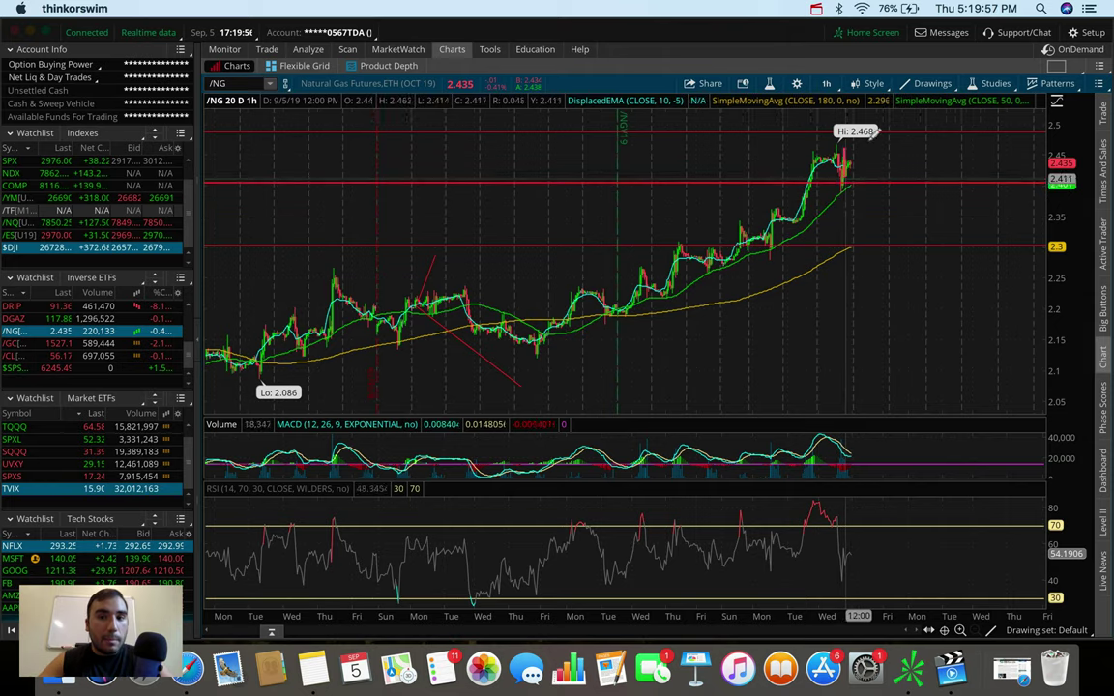
pyautogui.click(826, 83)
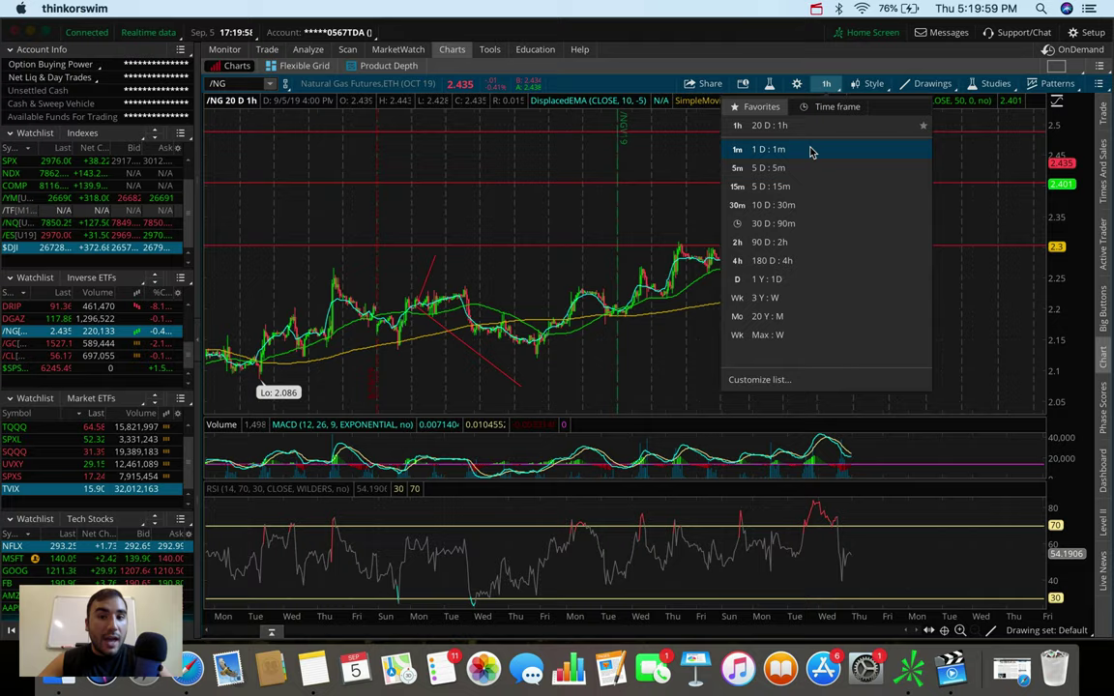
pyautogui.click(810, 151)
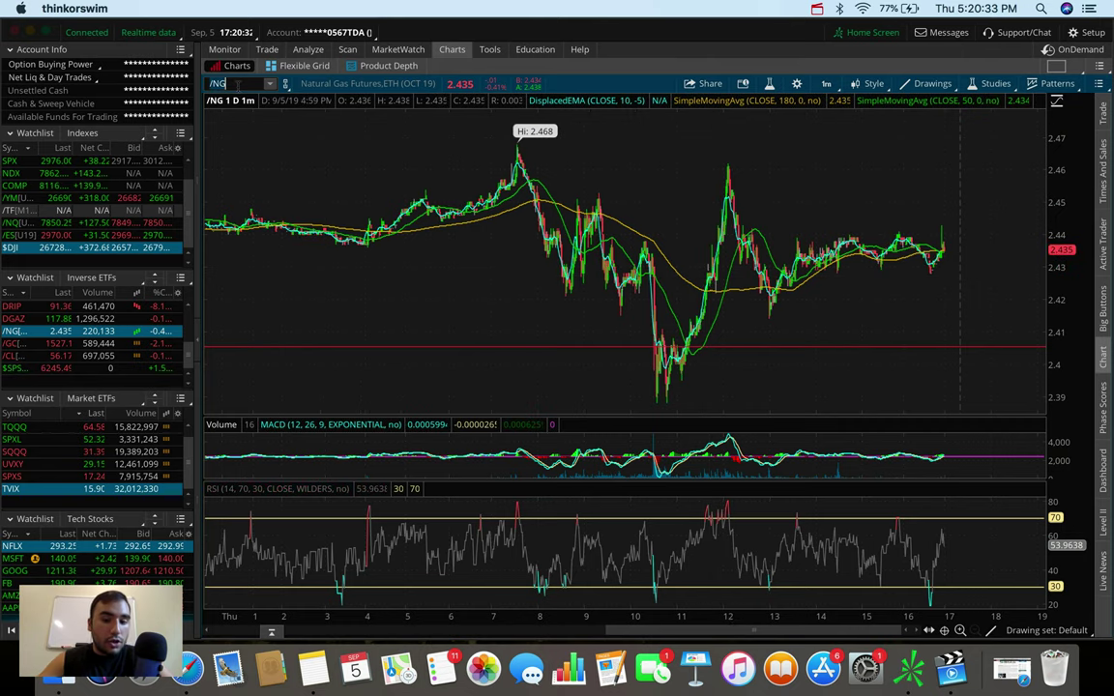
# Step: Load the UGAZ chart and measure the price move up from its recent 1-minute low
pyautogui.write('AZ')
pyautogui.press('Return')
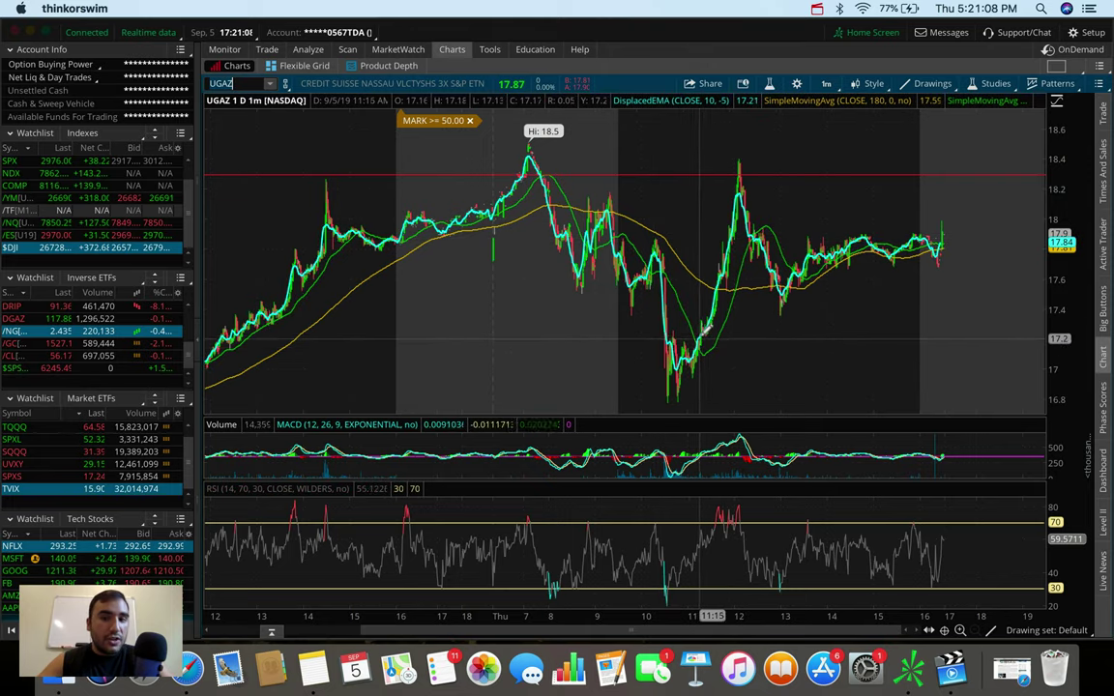
pyautogui.moveTo(707, 328); pyautogui.dragTo(676, 280)
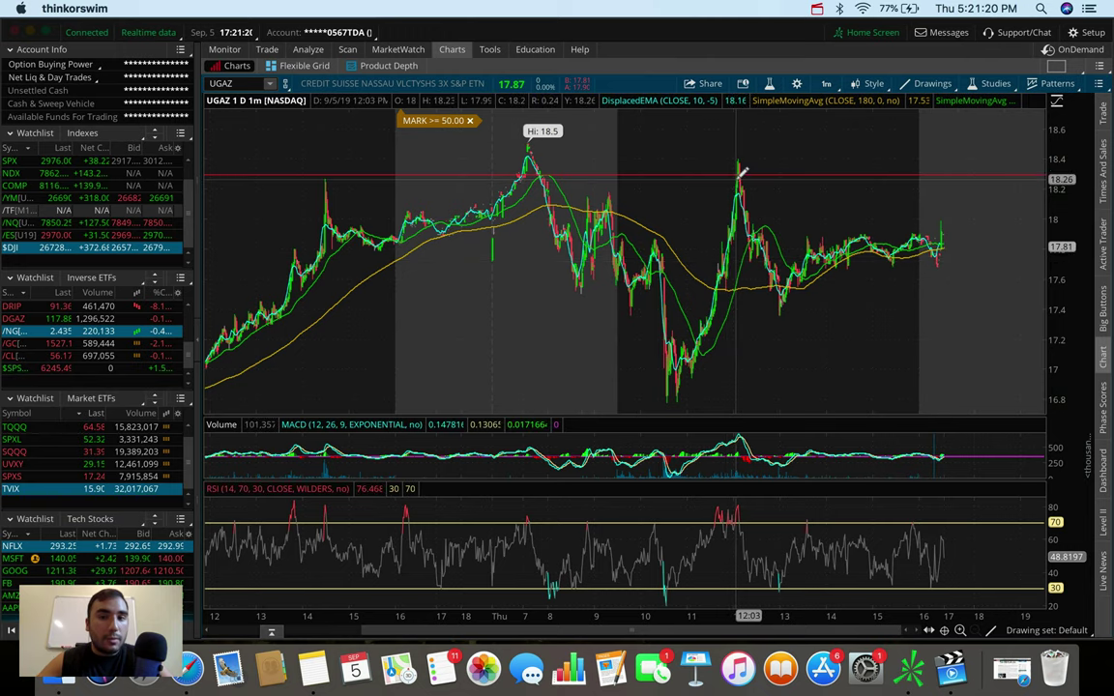
# Step: Switch UGAZ to 20 D : 1h bars, zoom in, then widen to 180 D : 4h bars
pyautogui.click(826, 83)
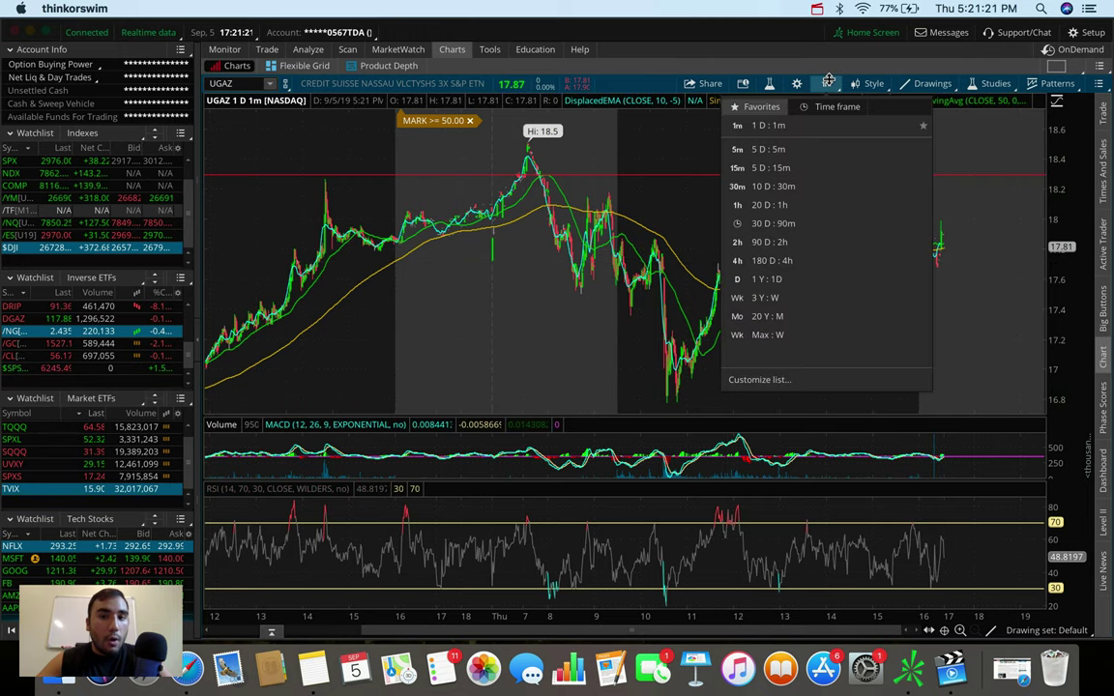
pyautogui.click(804, 204)
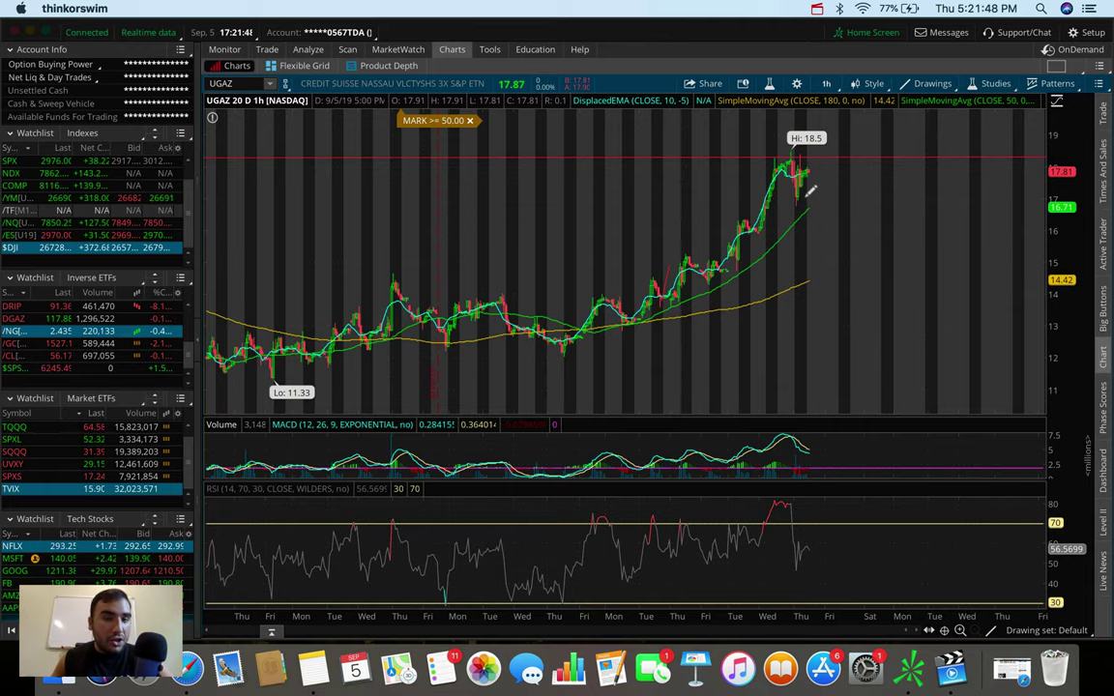
pyautogui.scroll(3, 841, 166)
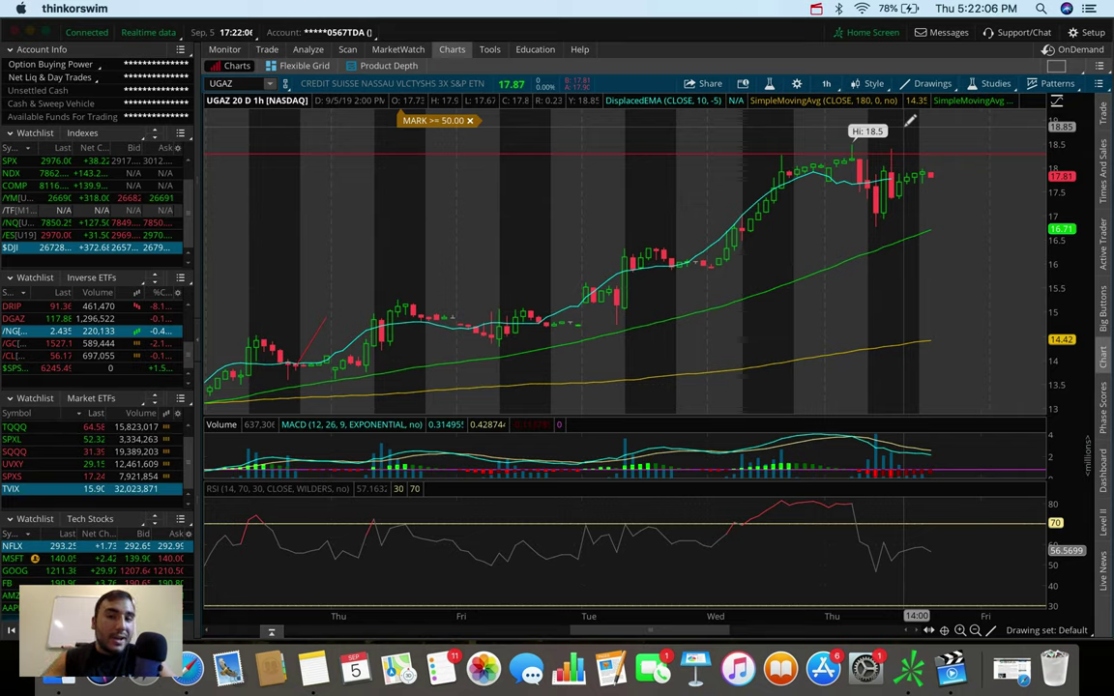
pyautogui.click(825, 83)
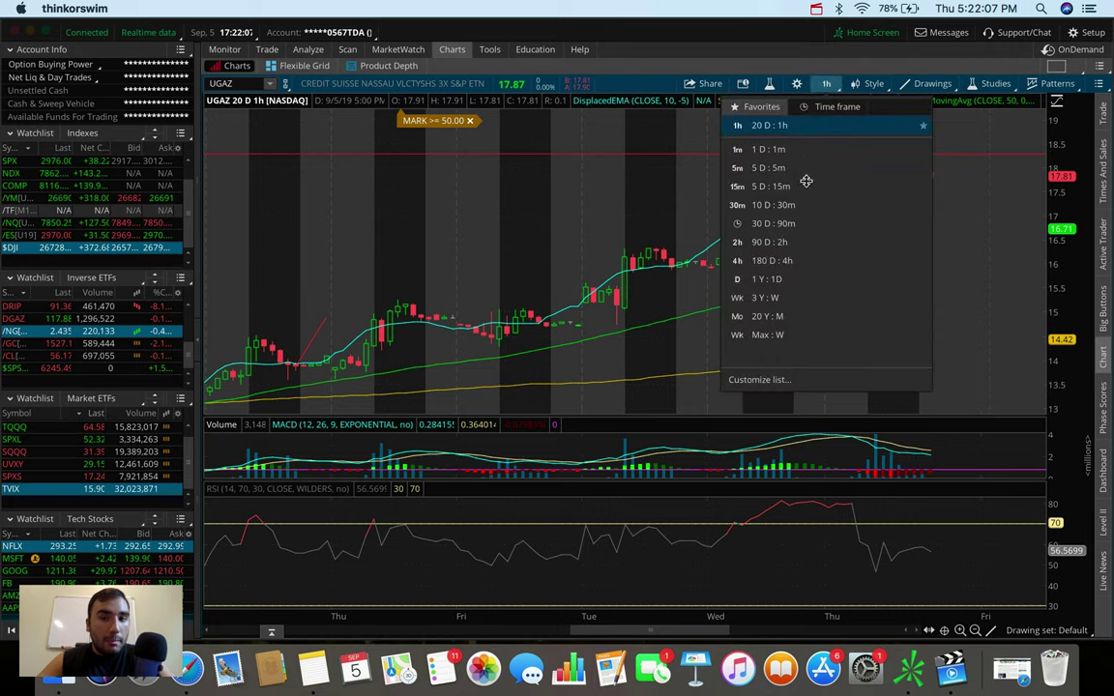
pyautogui.click(795, 260)
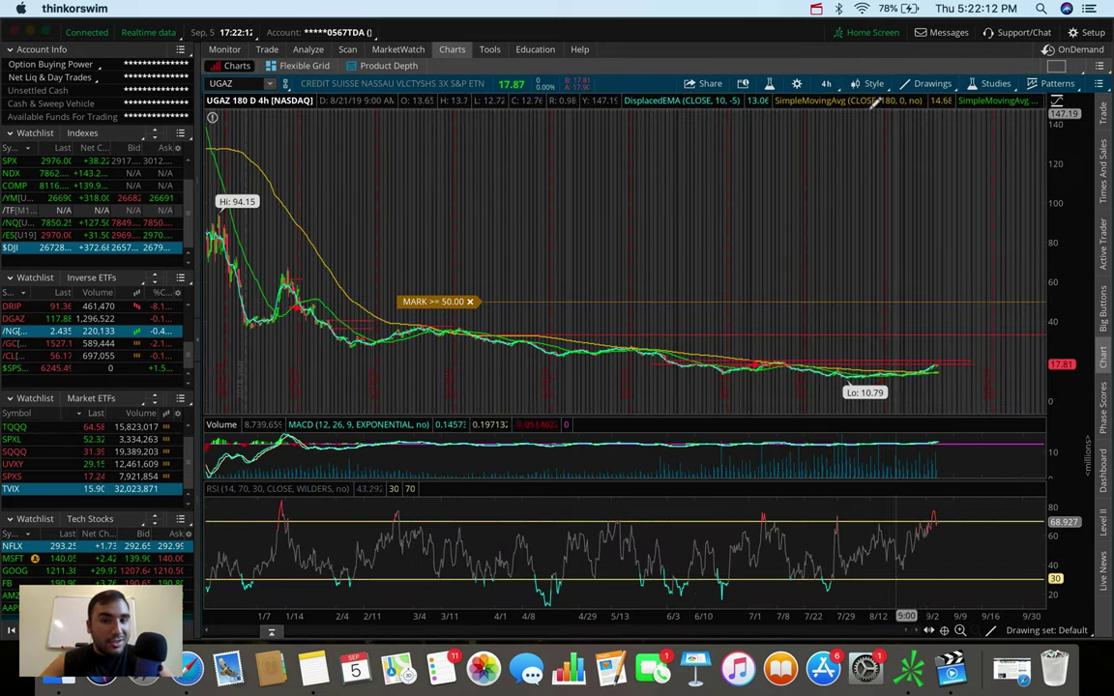
pyautogui.moveTo(868, 147)
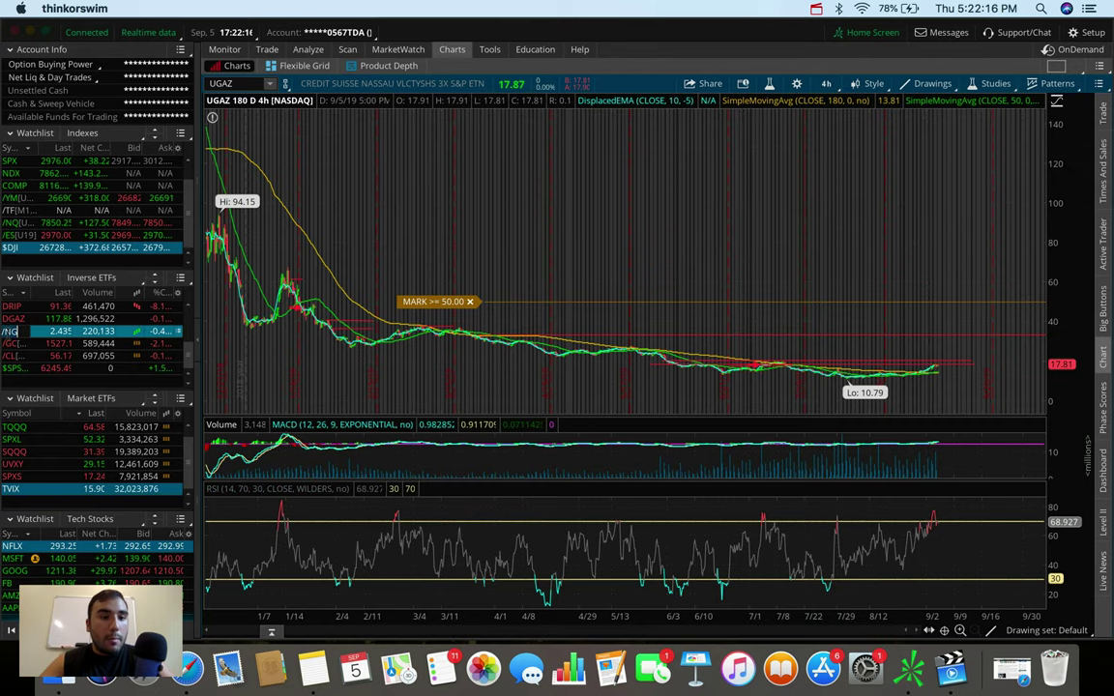
# Step: Load /NG from the Inverse ETFs watchlist, adjust the zoom, and bring up the time frames for 30 D : 90m
pyautogui.click(10, 332)
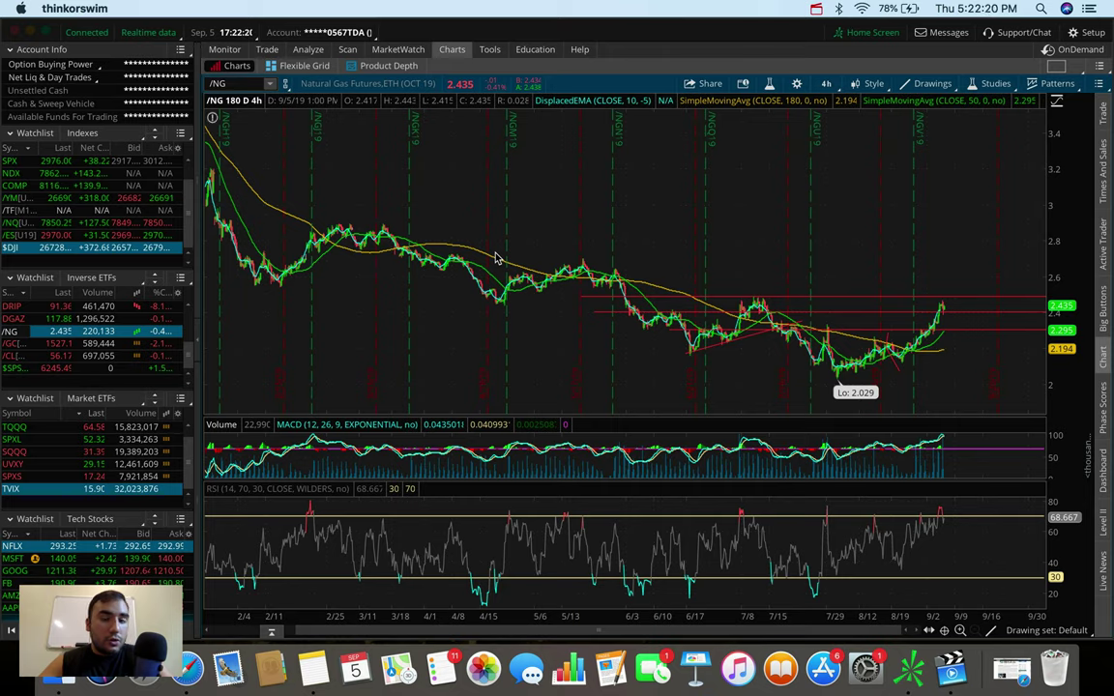
pyautogui.scroll(3, 551, 182)
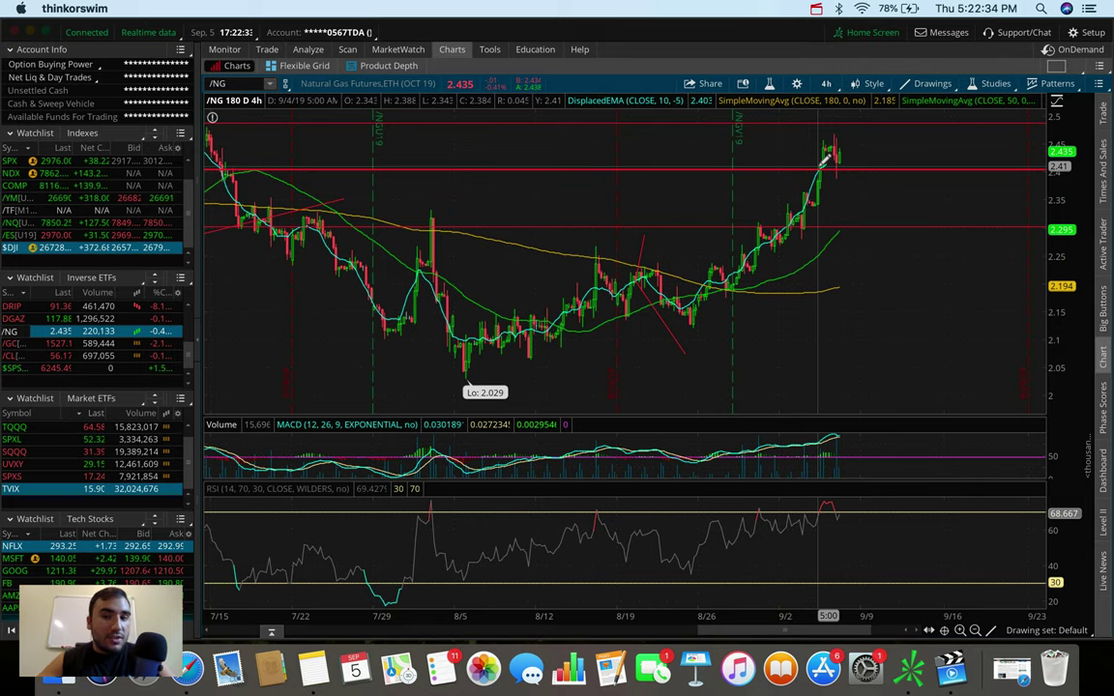
pyautogui.scroll(5, 827, 155)
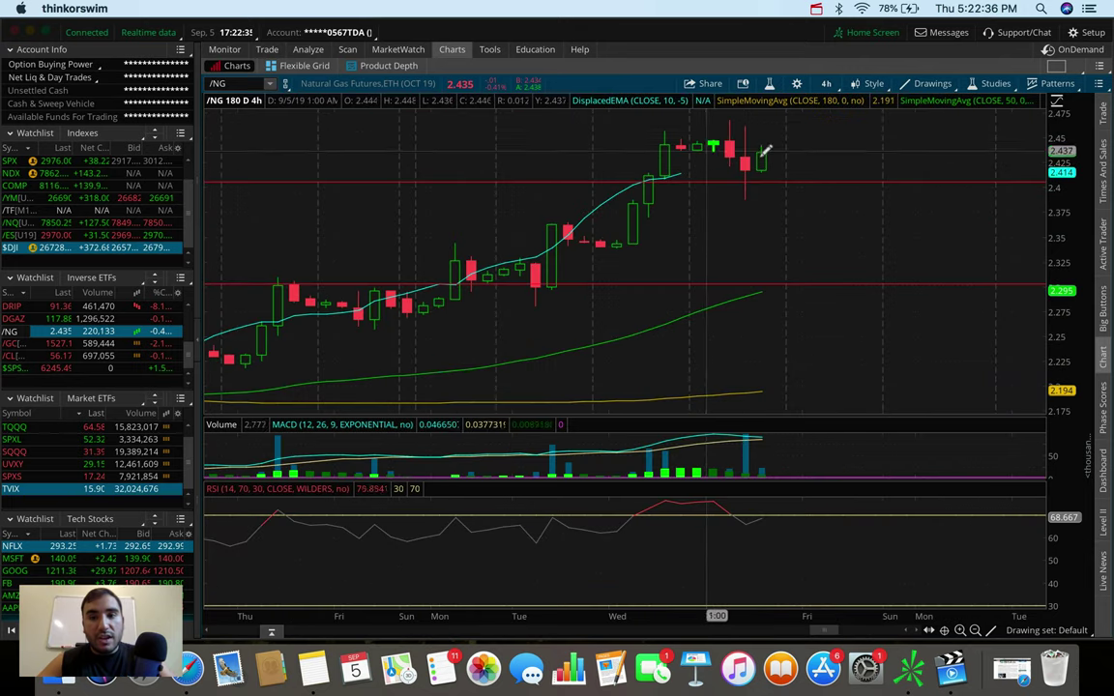
pyautogui.scroll(-5, 842, 231)
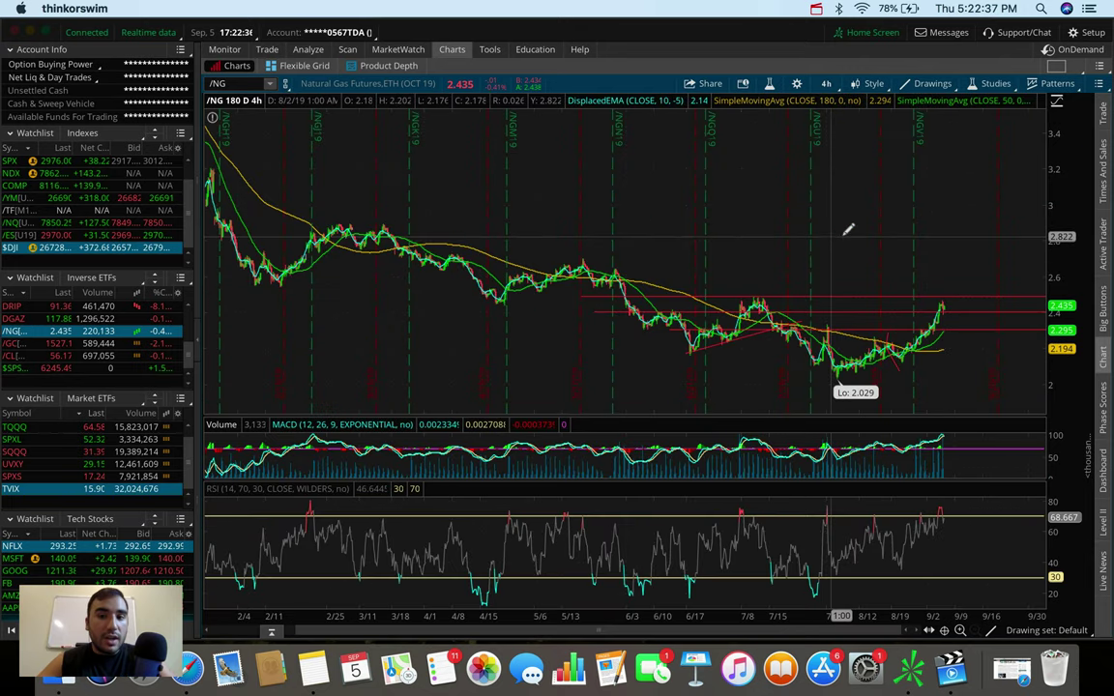
pyautogui.click(826, 83)
pyautogui.click(798, 225)
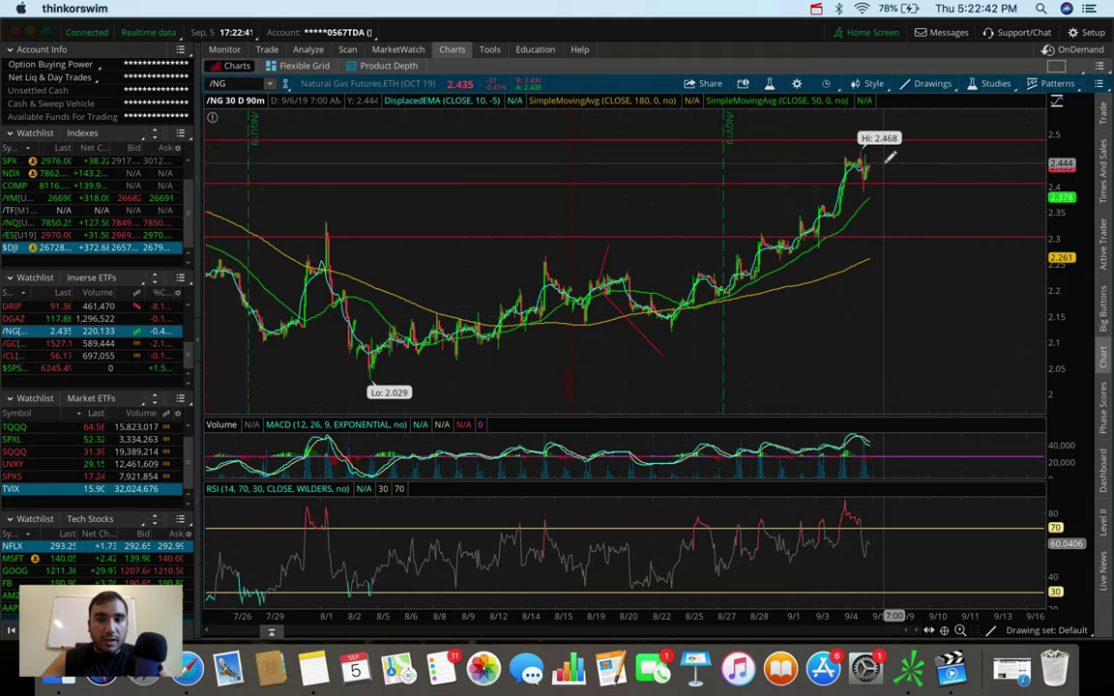
pyautogui.click(884, 139)
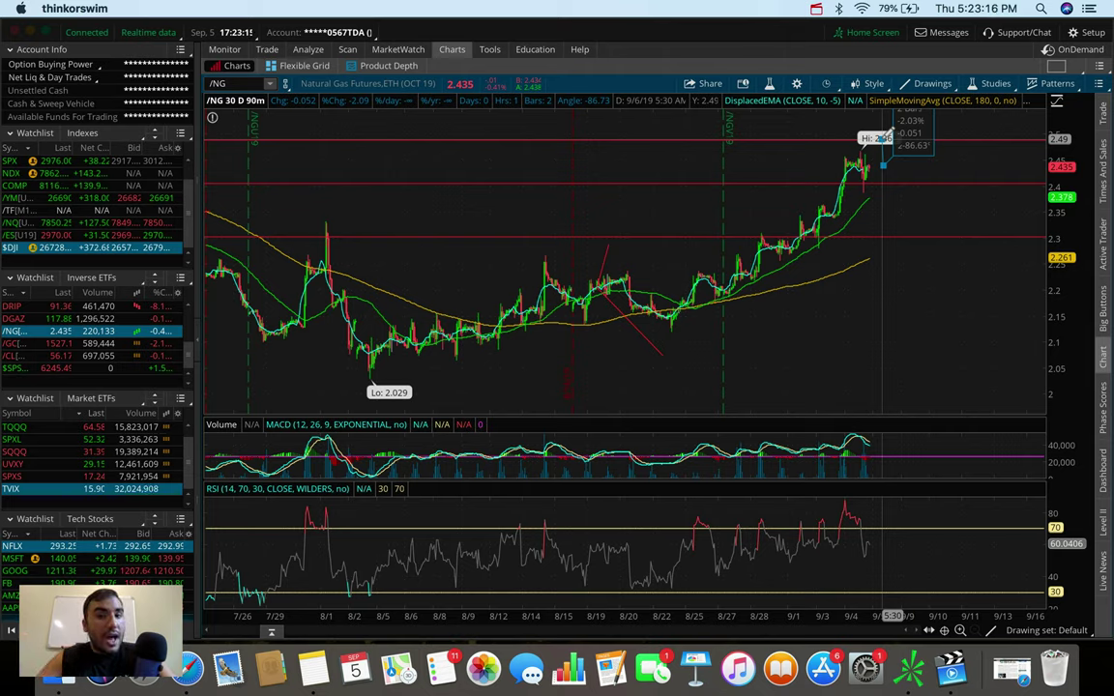
# Step: Draw a short downward trendline from the /NG 2.468 high toward 2.405, restarting after a cancelled attempt
pyautogui.press('Escape')
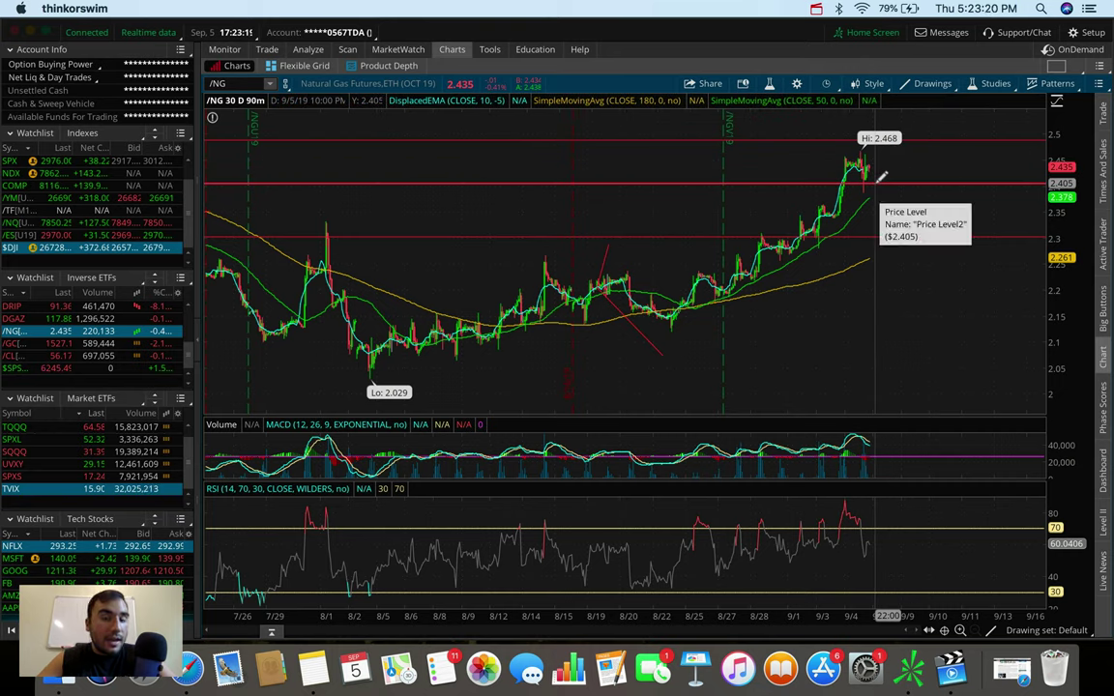
pyautogui.click(868, 167)
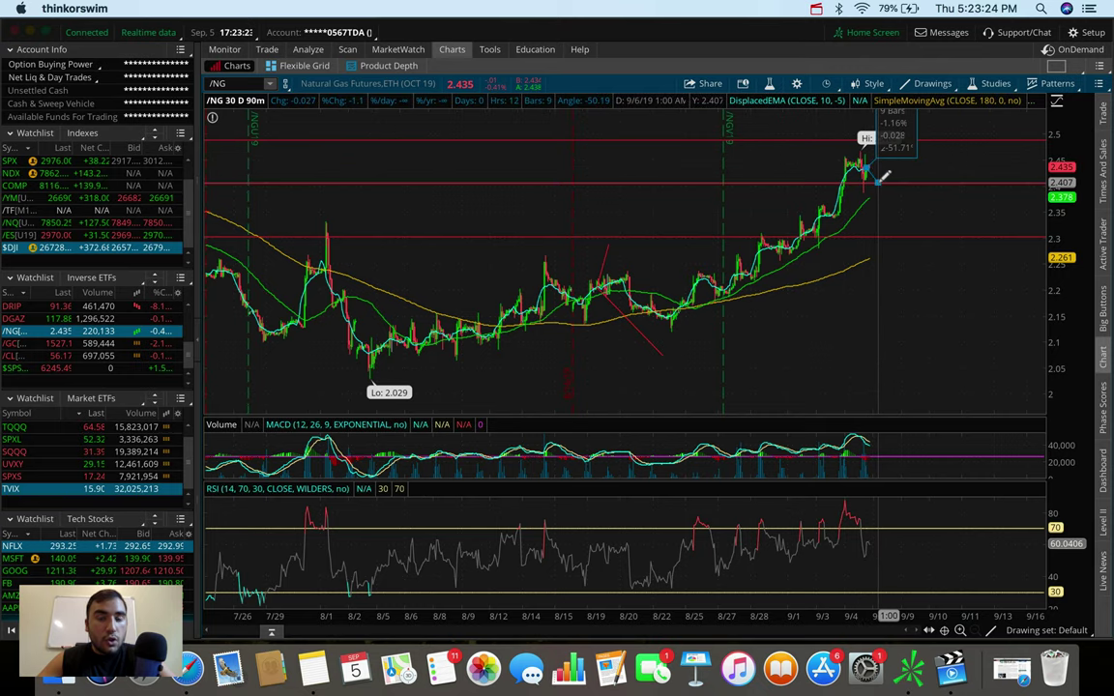
pyautogui.press('Escape')
pyautogui.click(869, 197)
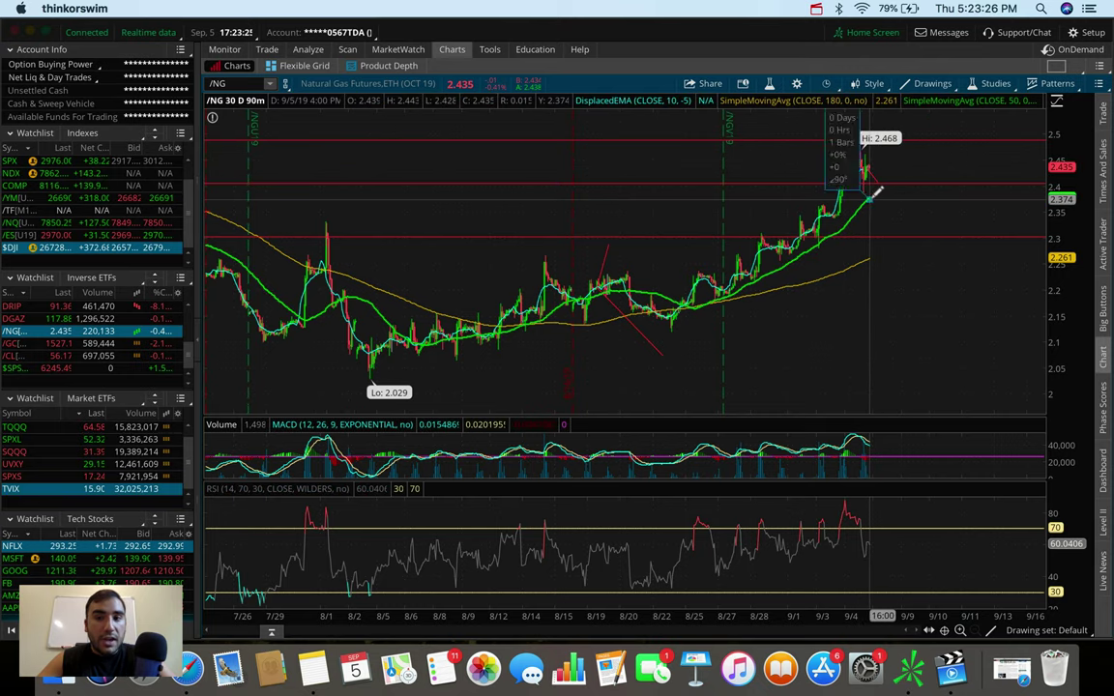
pyautogui.click(886, 180)
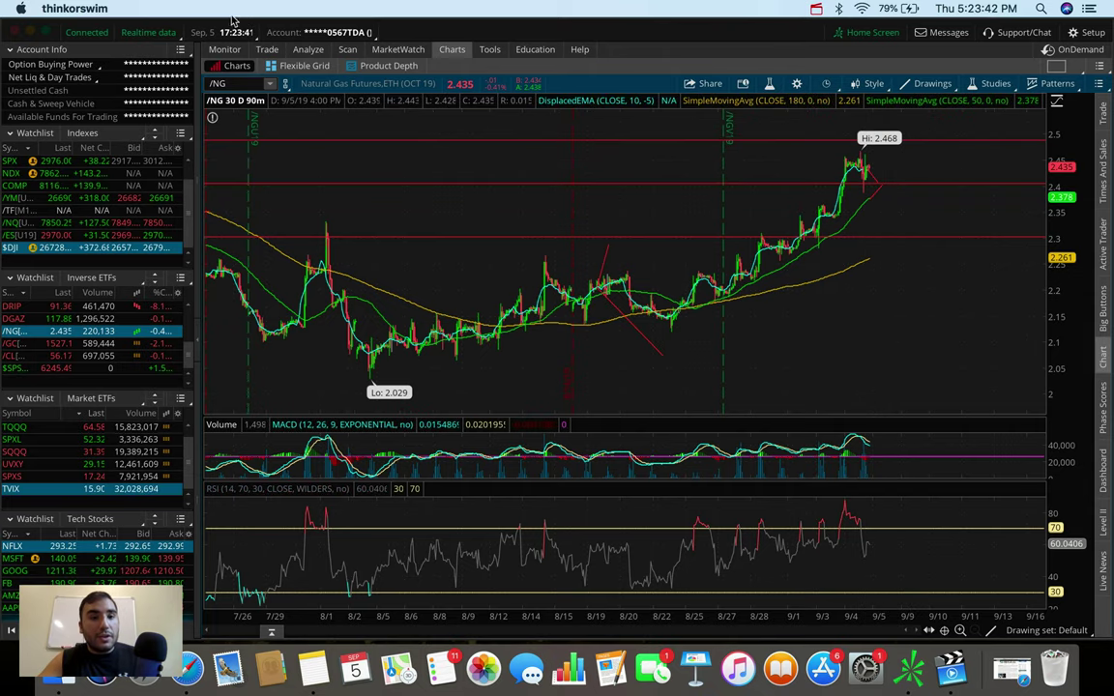
# Step: Load the UGAZ chart and start a trendline near its high
pyautogui.click(234, 83)
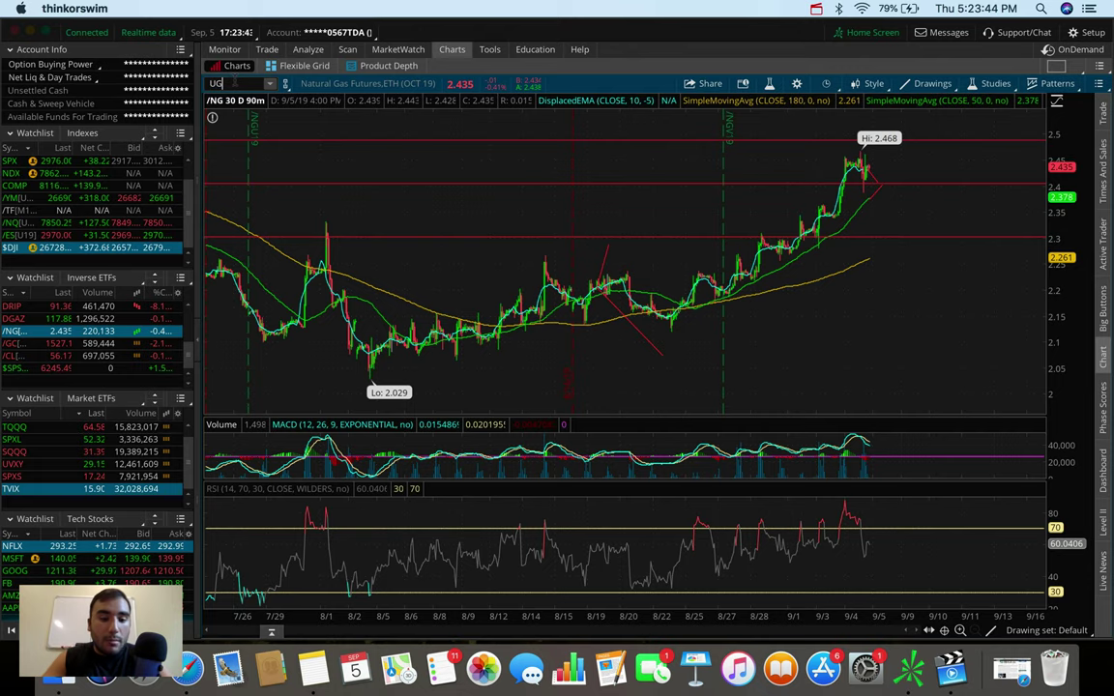
pyautogui.write('UGAZ')
pyautogui.press('Return')
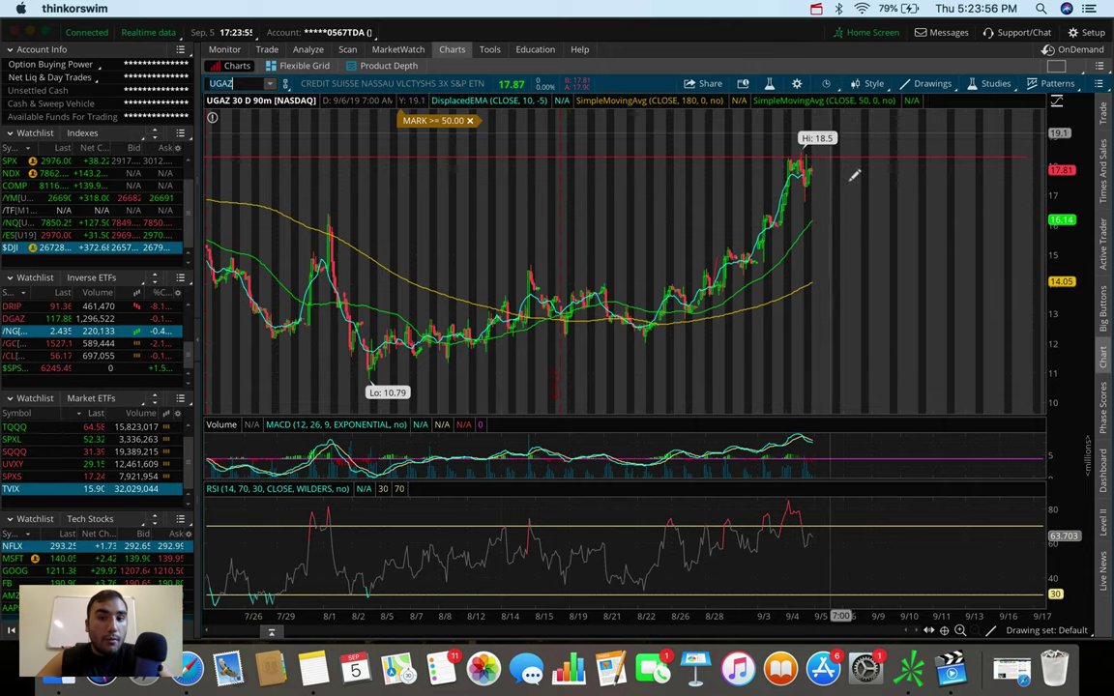
pyautogui.moveTo(850, 199); pyautogui.dragTo(854, 197)
# Step: Switch UGAZ to 180 D : 4h, then 90 D : 2h bars, and load /NG from the watchlist
pyautogui.click(825, 83)
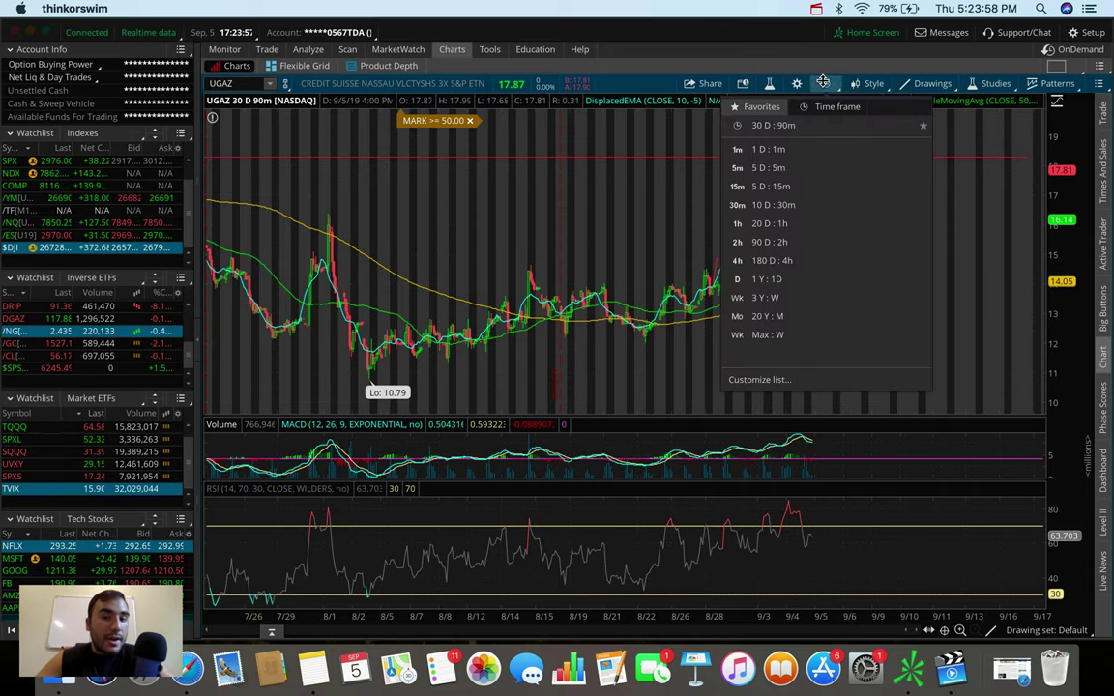
pyautogui.click(787, 255)
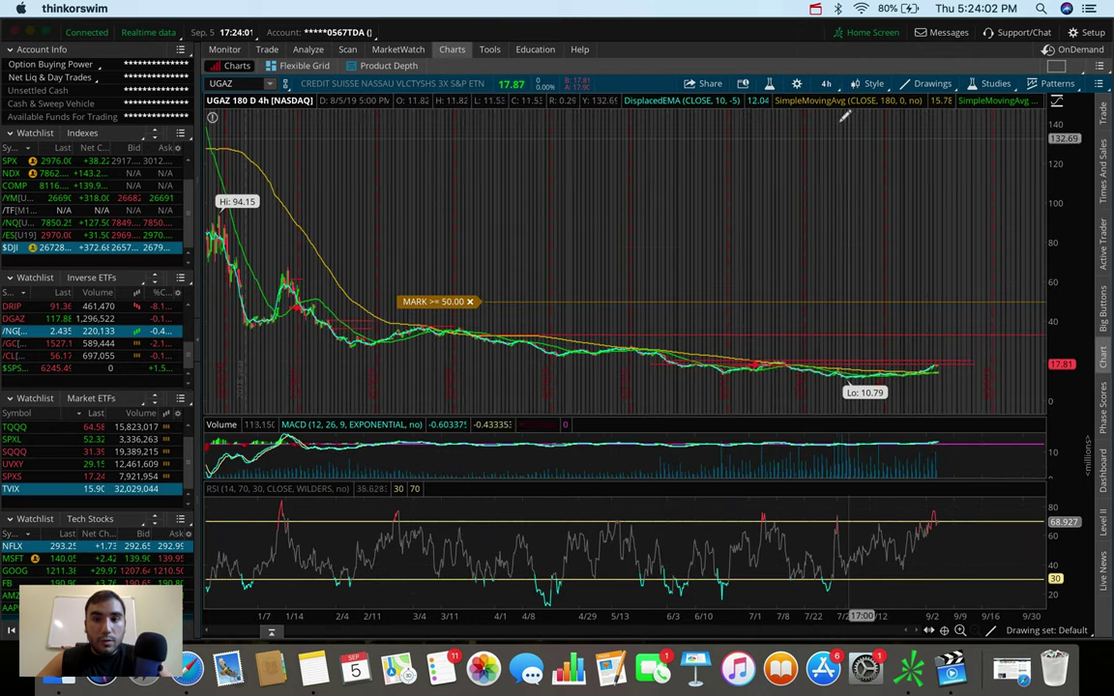
pyautogui.click(826, 83)
pyautogui.click(793, 258)
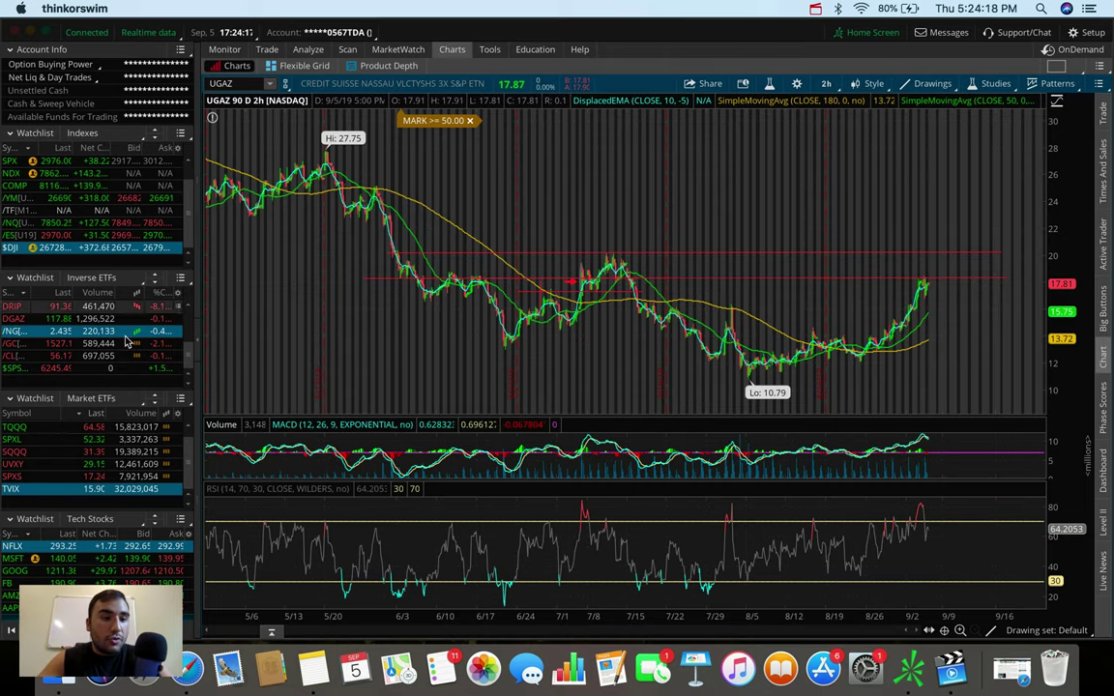
pyautogui.click(11, 331)
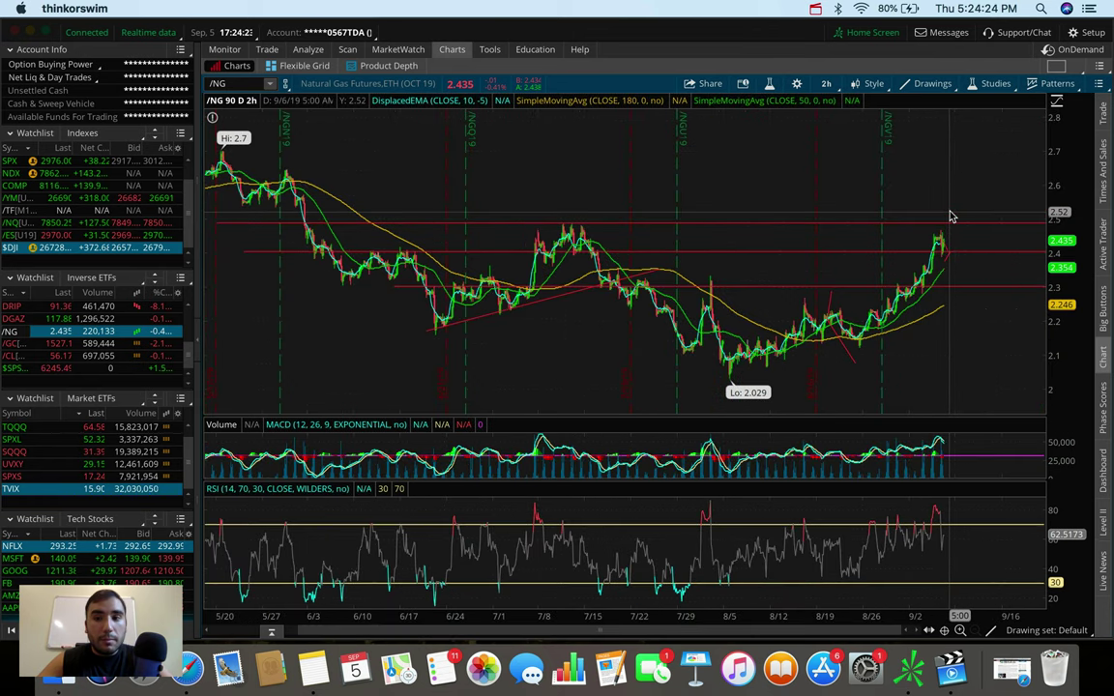
# Step: Draw a horizontal /NG level at about 2.548 from the late-May highs, then measure the latest move up
pyautogui.click(224, 200)
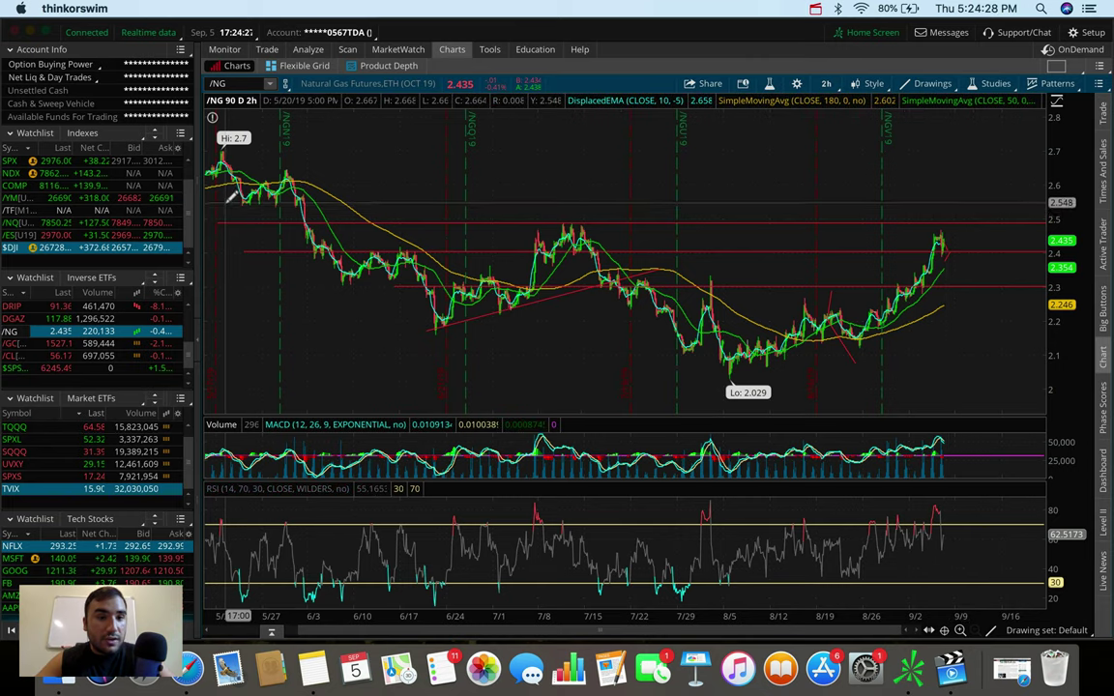
pyautogui.click(1026, 186)
pyautogui.moveTo(1033, 184); pyautogui.dragTo(1034, 197)
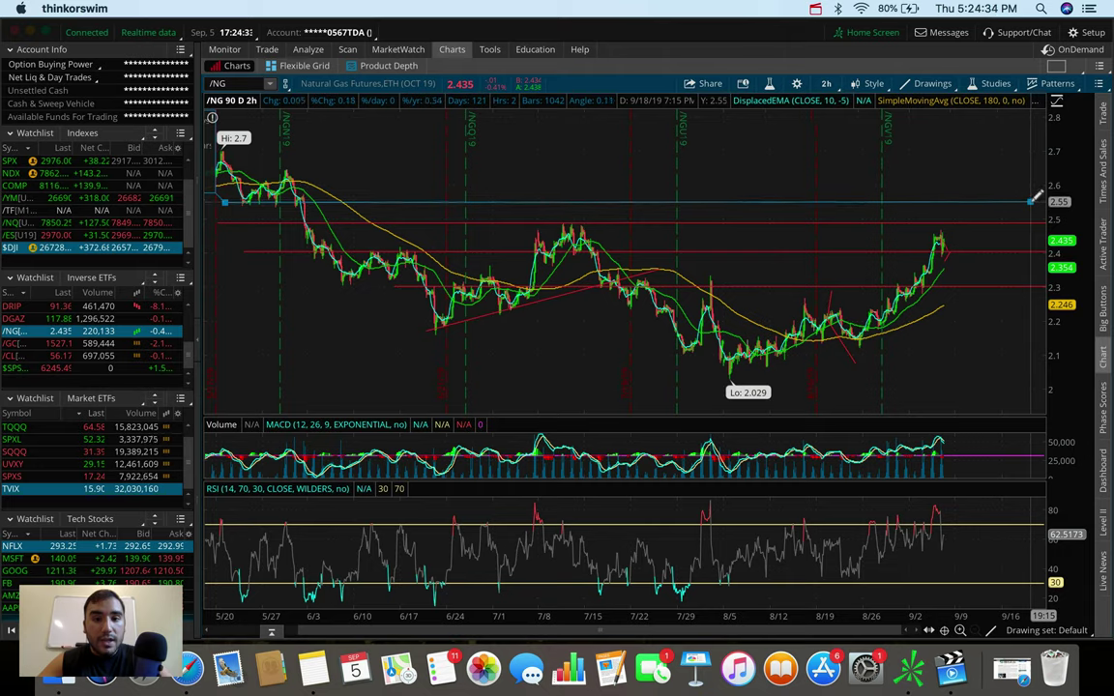
pyautogui.moveTo(1033, 197); pyautogui.dragTo(1032, 202)
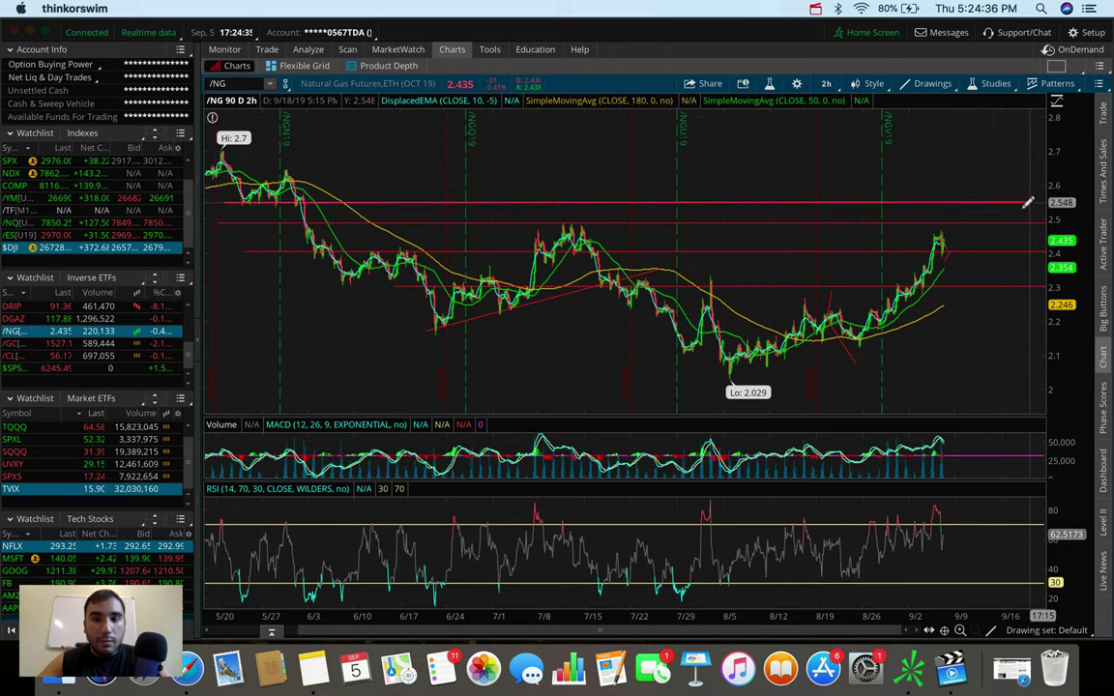
pyautogui.moveTo(962, 241)
pyautogui.mouseDown()
pyautogui.moveTo(961, 199)
pyautogui.moveTo(965, 208)
pyautogui.mouseUp()
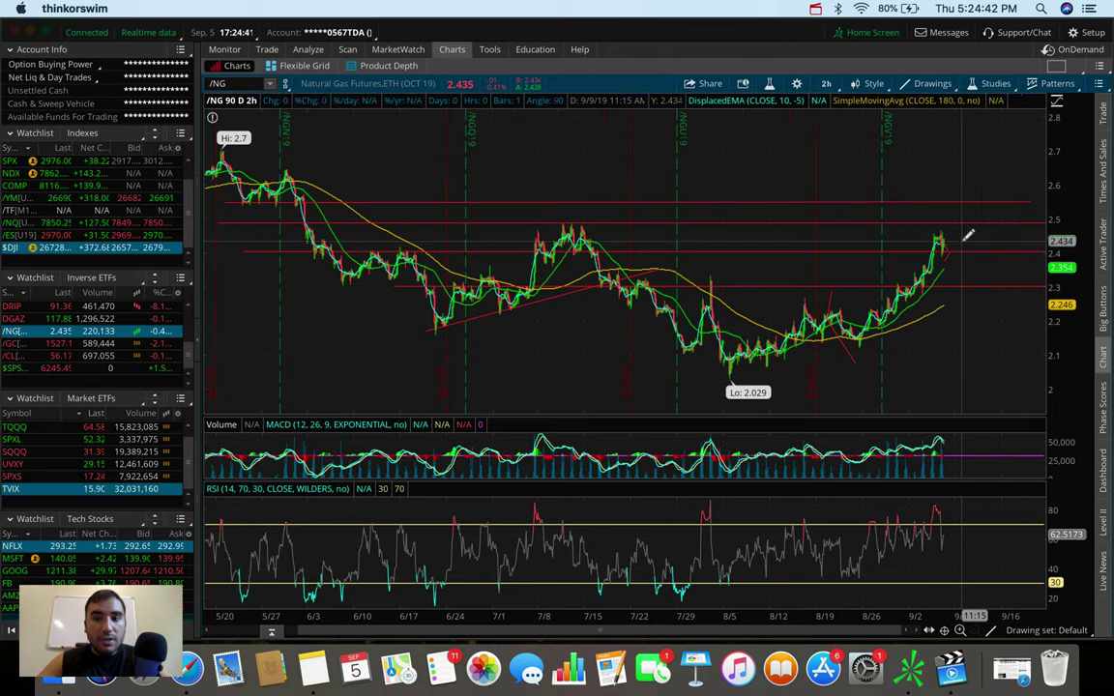
# Step: Reload UGAZ via the symbol box, then start a line from the latest bars and cancel it
pyautogui.click(241, 84)
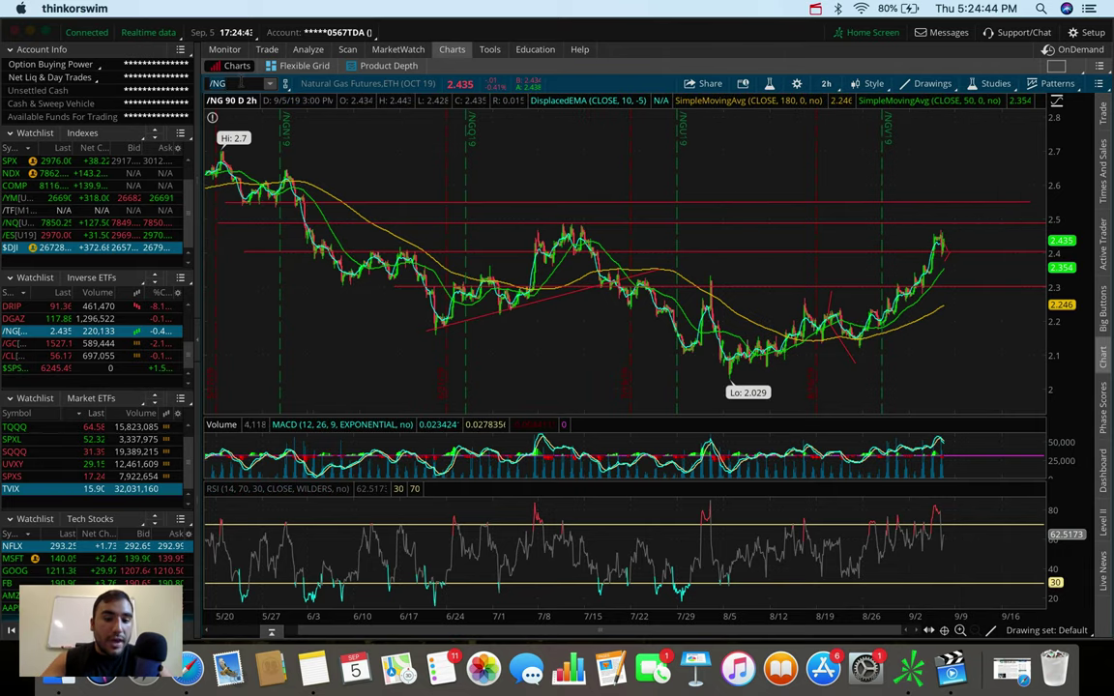
pyautogui.write('UGAZ')
pyautogui.press('Return')
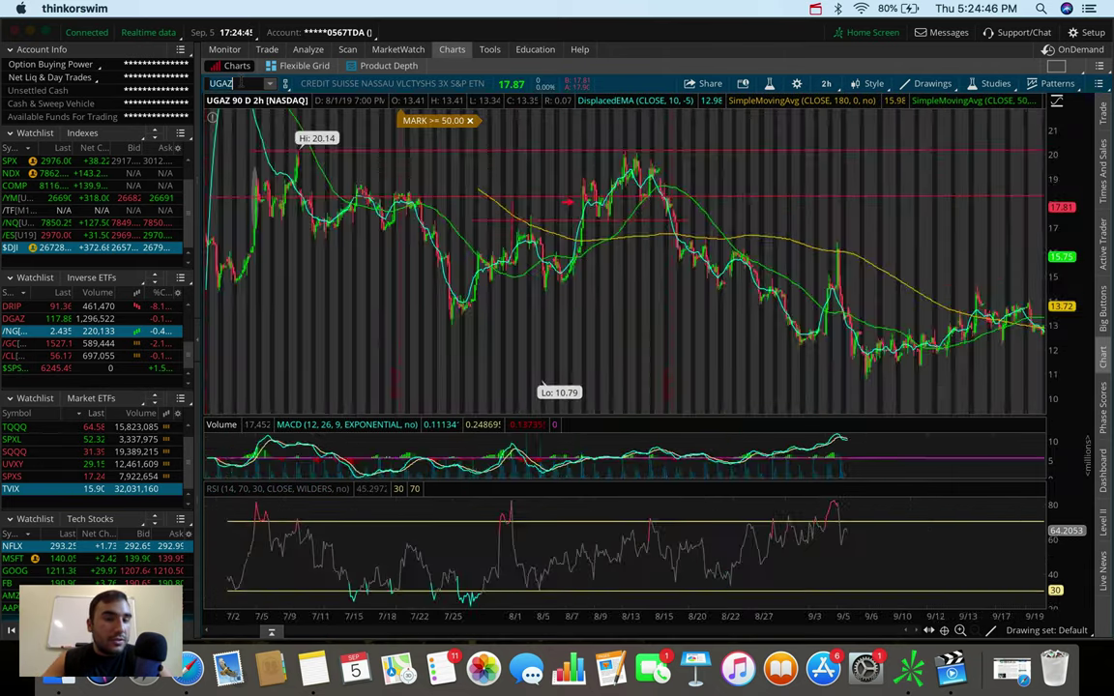
pyautogui.click(930, 282)
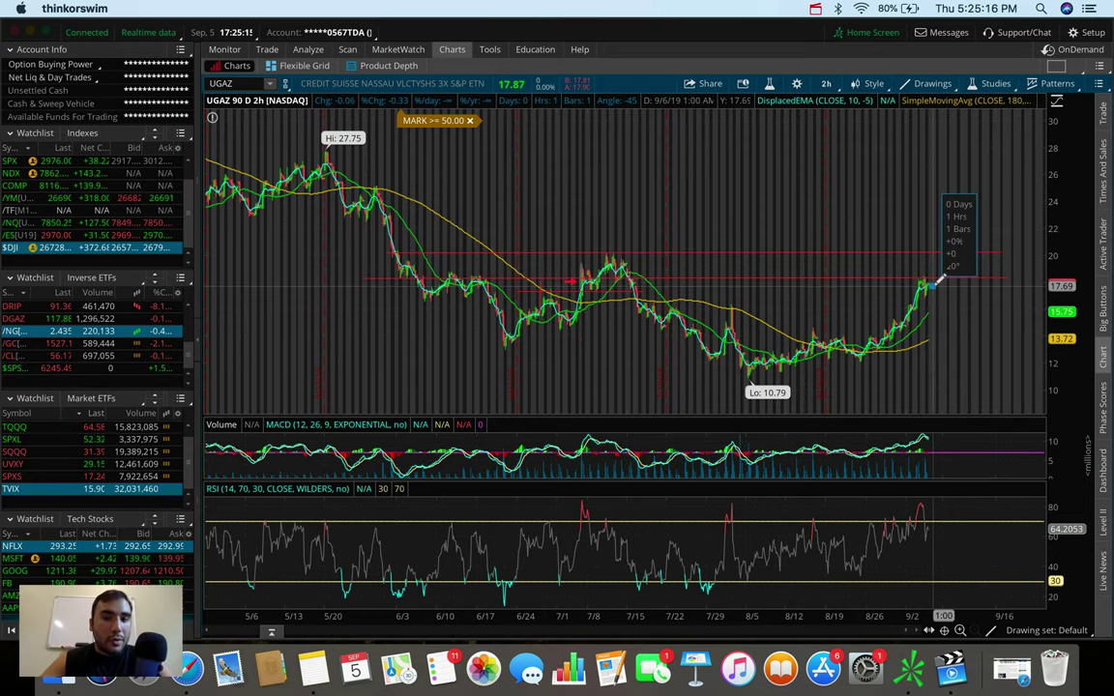
pyautogui.press('Escape')
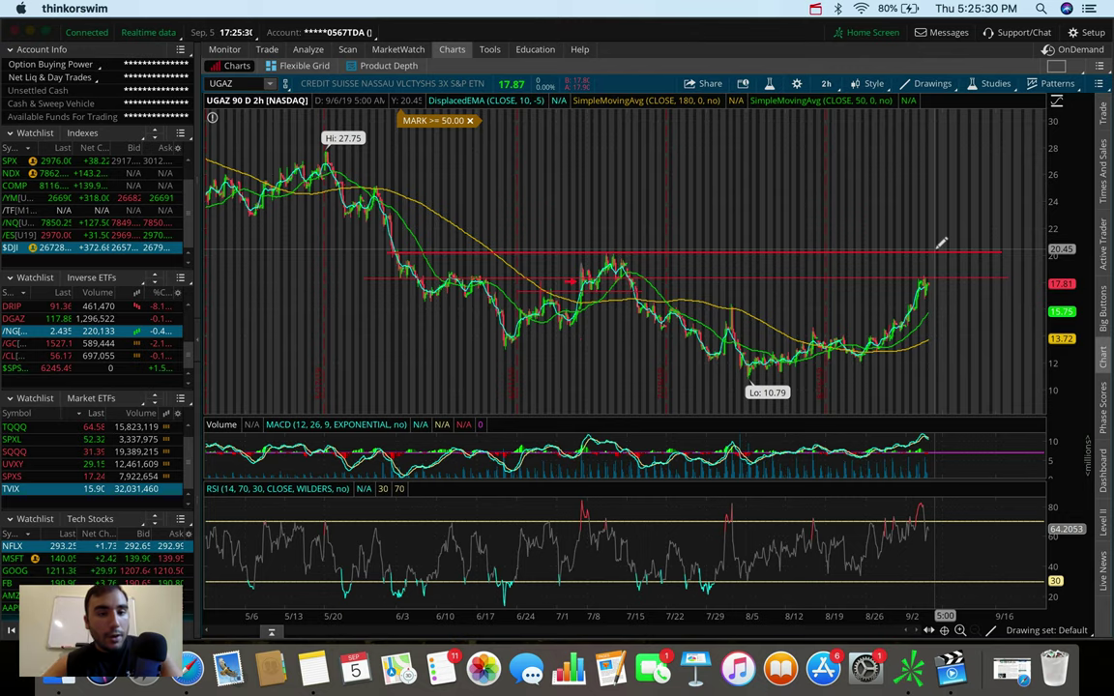
# Step: Load BAC on 90 D : 2h bars, zoom into the last two weeks, and start a line at the late-August high
pyautogui.click(237, 83)
pyautogui.write('B')
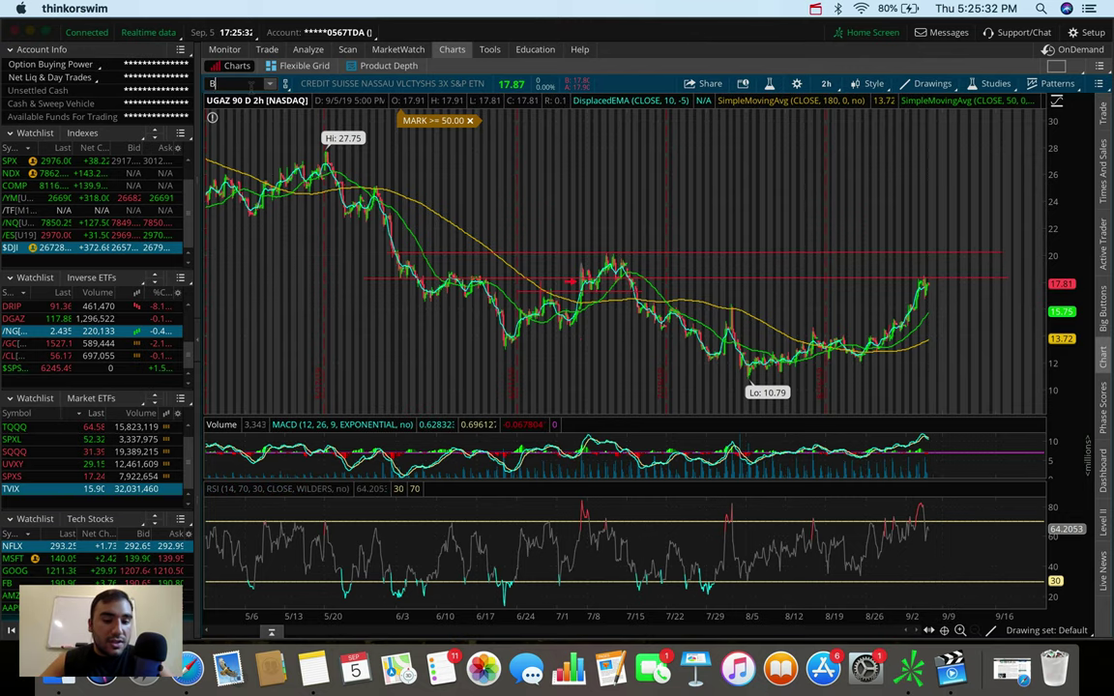
pyautogui.write('AC')
pyautogui.press('Return')
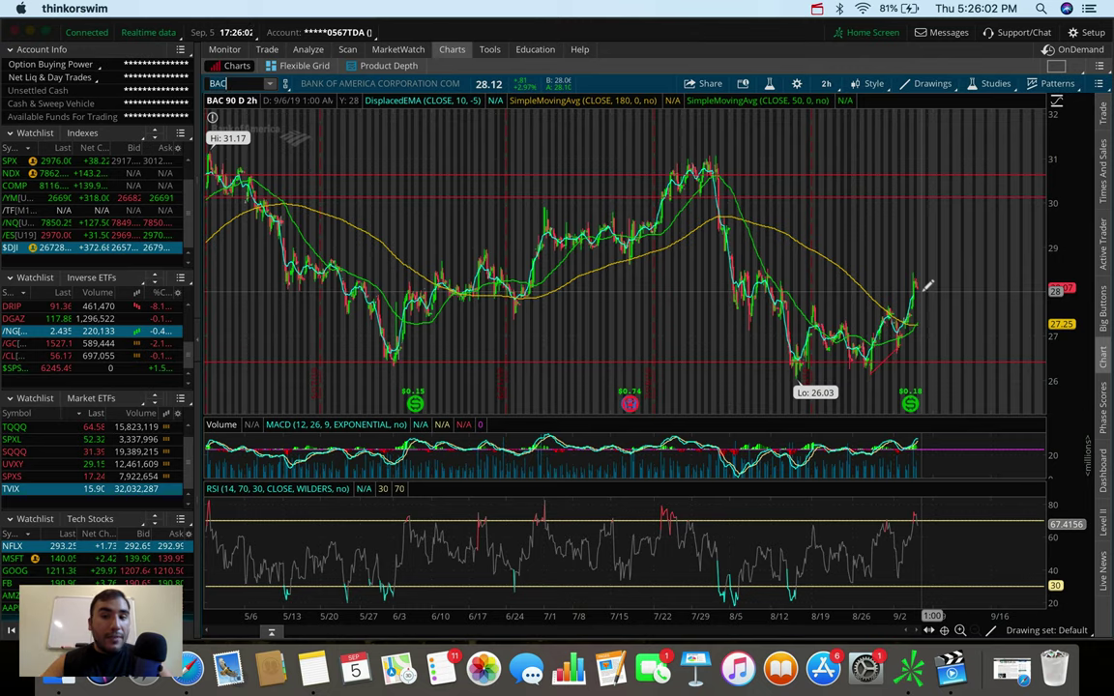
pyautogui.click(821, 84)
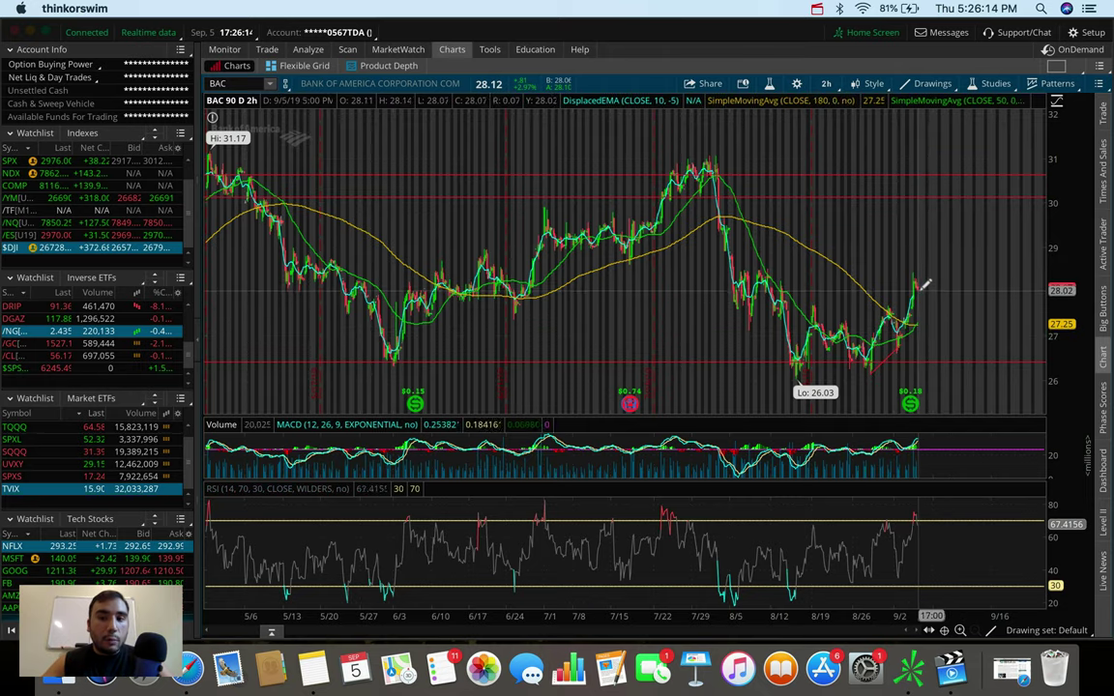
pyautogui.scroll(5, 915, 261)
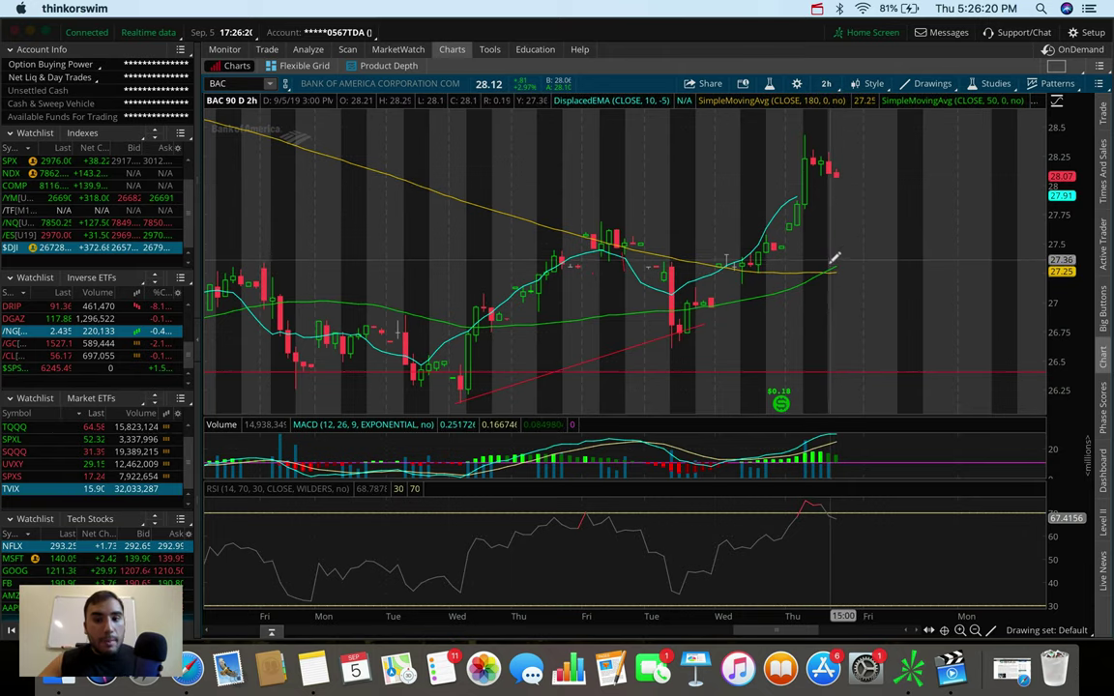
pyautogui.click(539, 224)
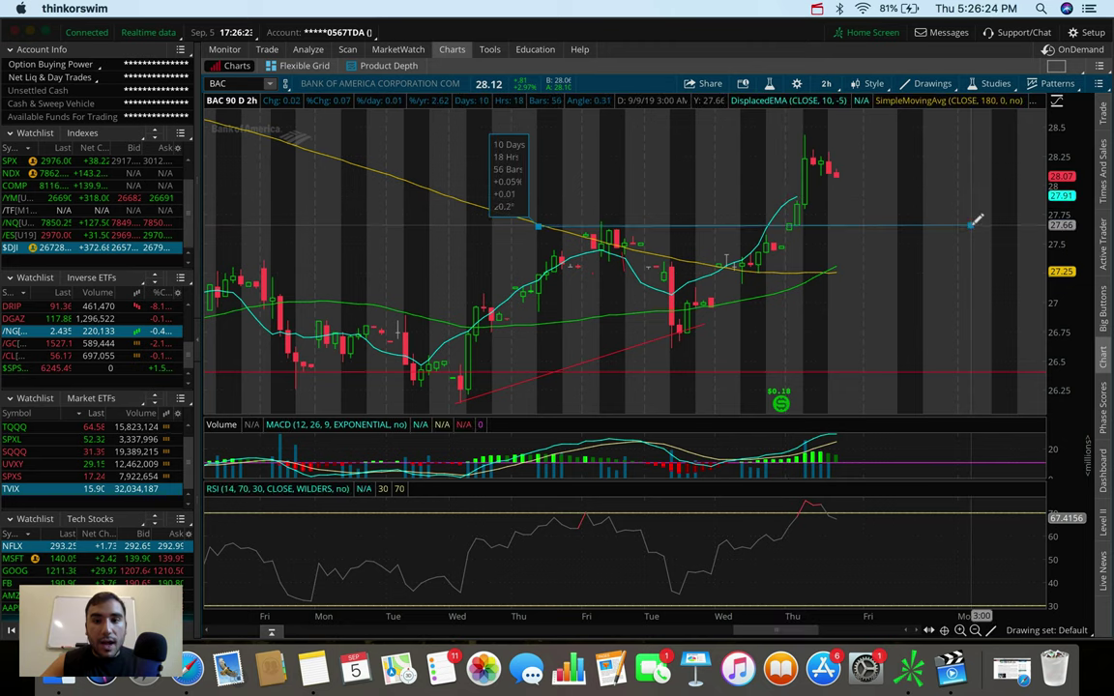
# Step: Mark a BAC level near 27.7 and sketch a projected dip to it then a rally to 28.6
pyautogui.click(972, 224)
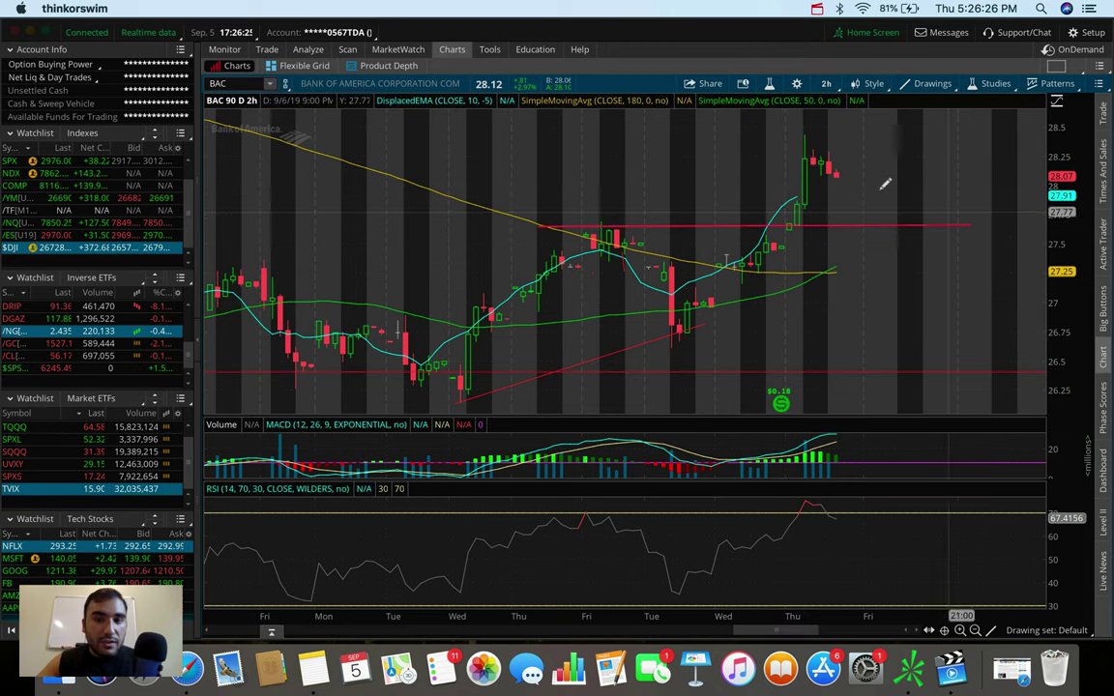
pyautogui.click(838, 178)
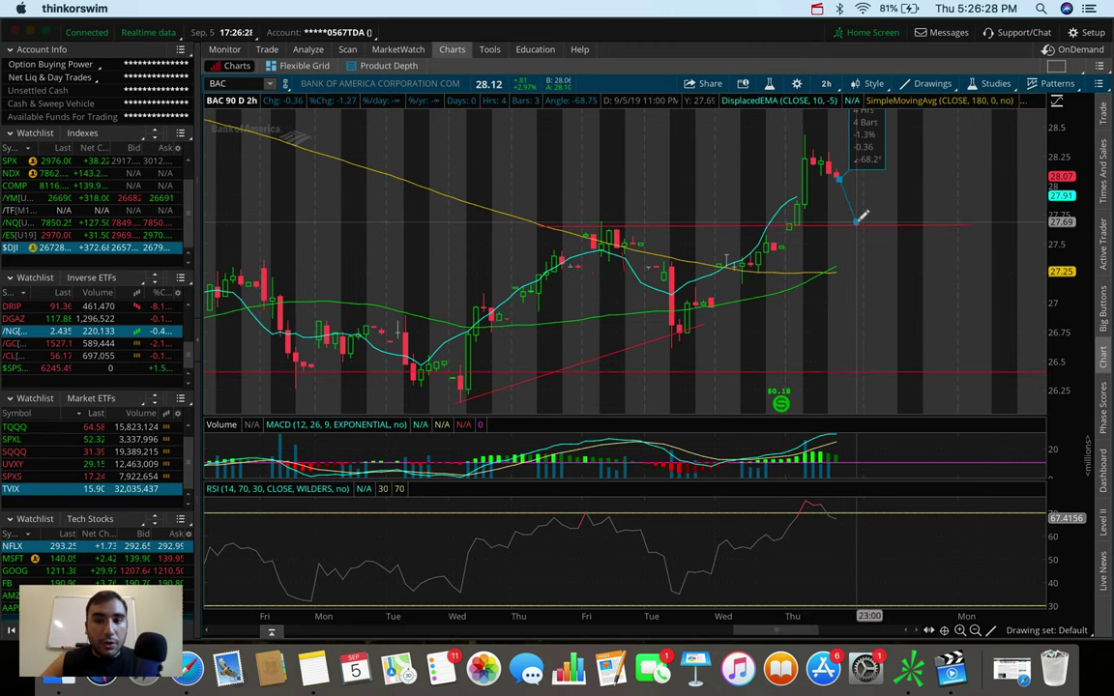
pyautogui.click(854, 221)
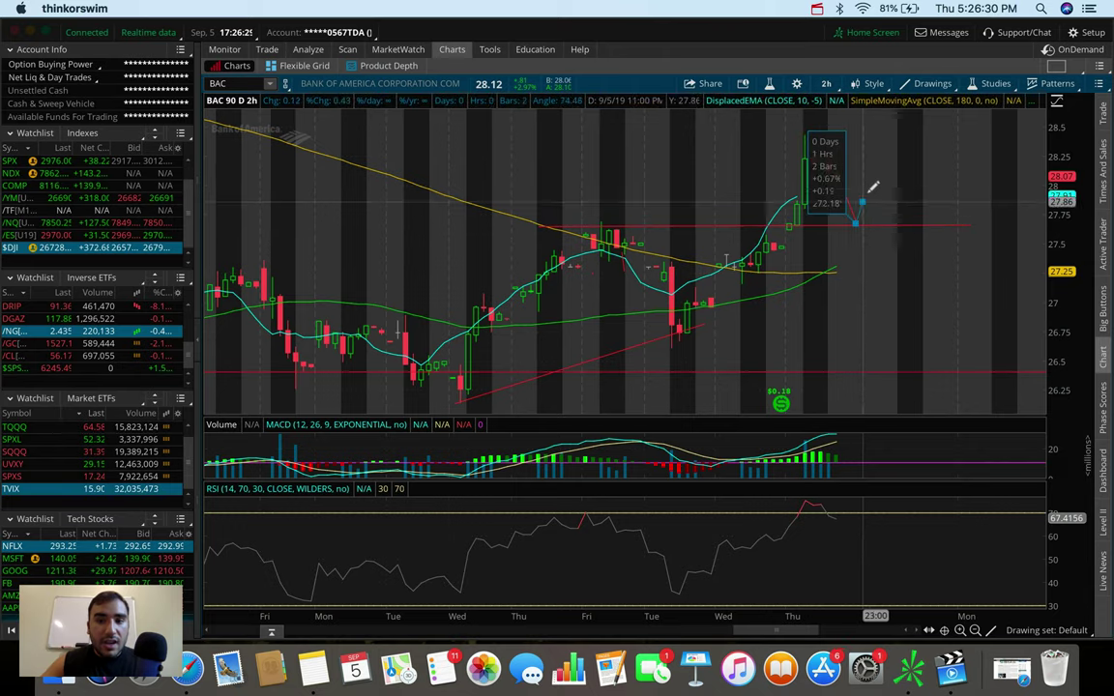
pyautogui.click(896, 111)
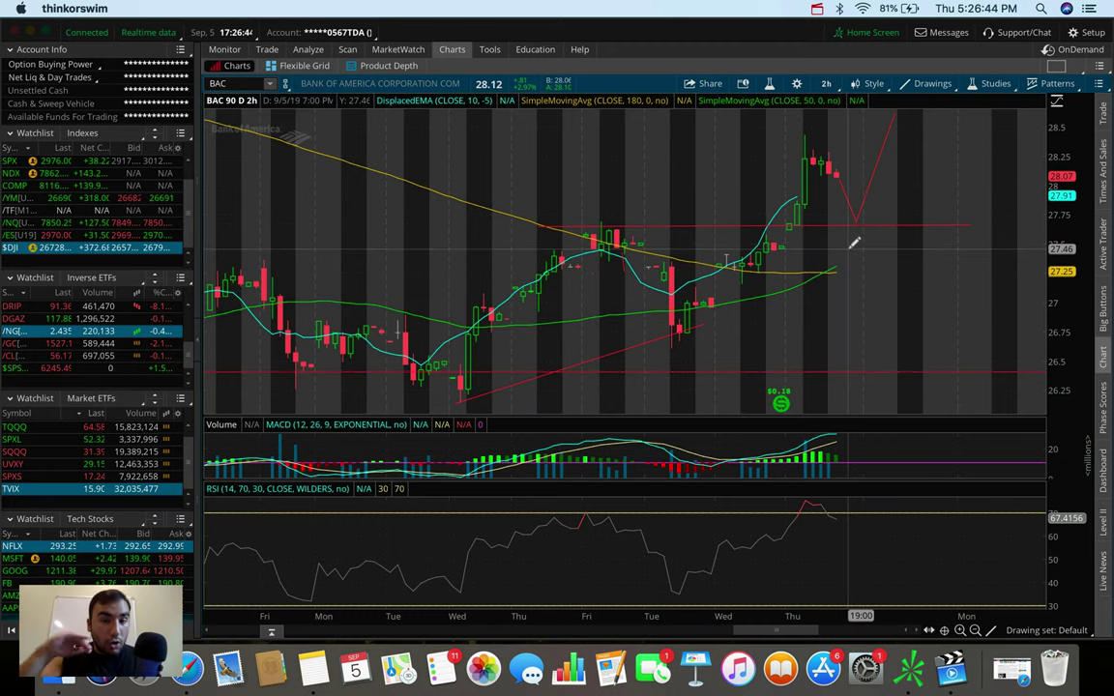
pyautogui.scroll(-5, 854, 243)
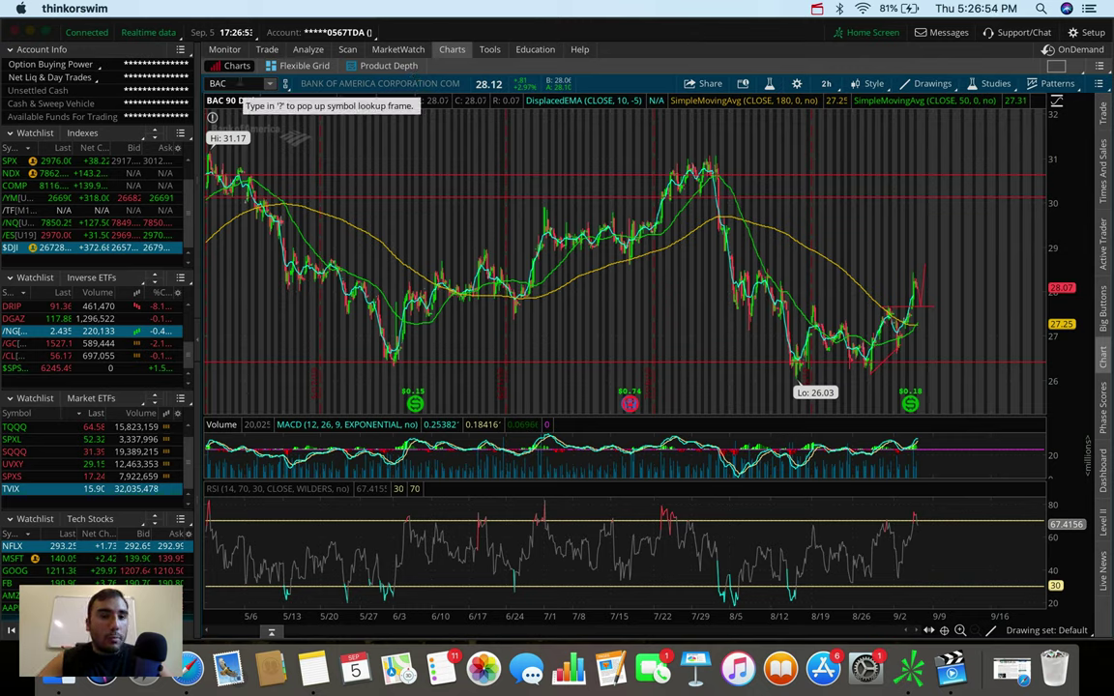
# Step: Load the Apple (AAPL) chart
pyautogui.click(237, 83)
pyautogui.write('AAPL')
pyautogui.press('Return')
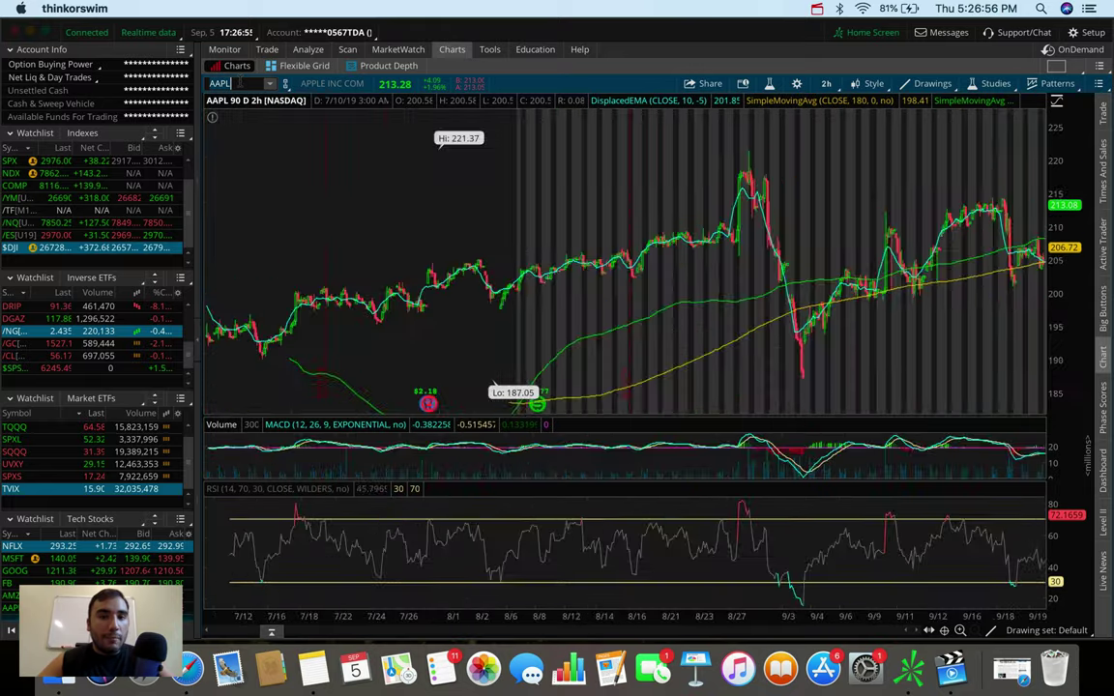
# Step: Zoom into the August–September action and set AAPL to 20 days of 1-hour bars
pyautogui.moveTo(969, 179); pyautogui.dragTo(721, 212)
pyautogui.click(826, 83)
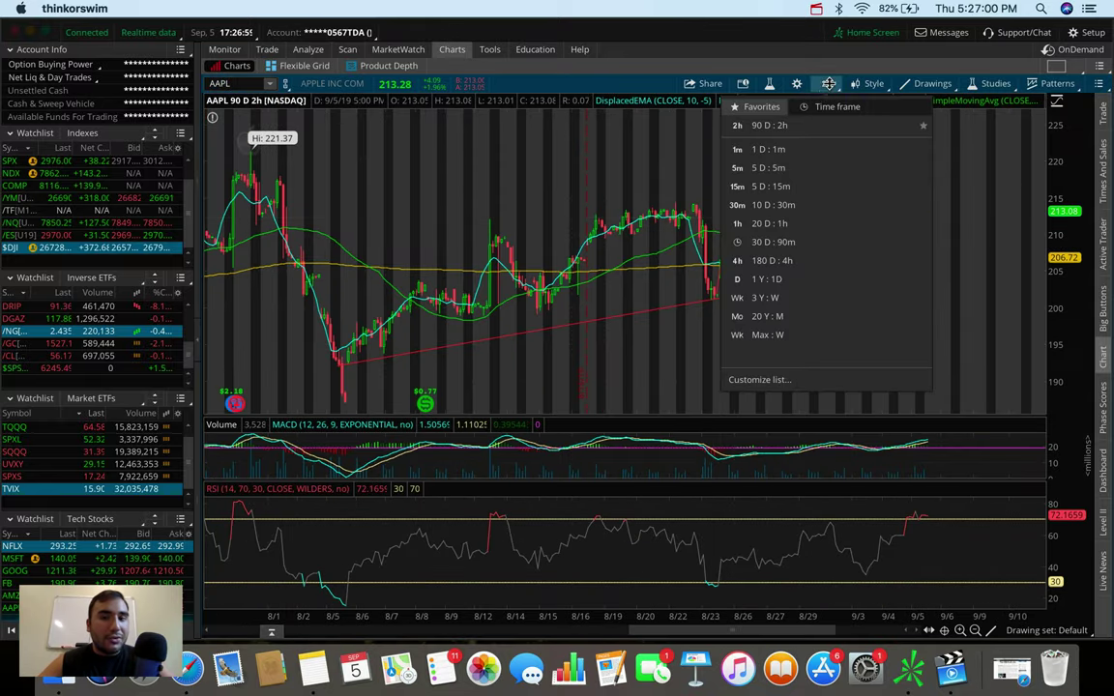
pyautogui.click(784, 214)
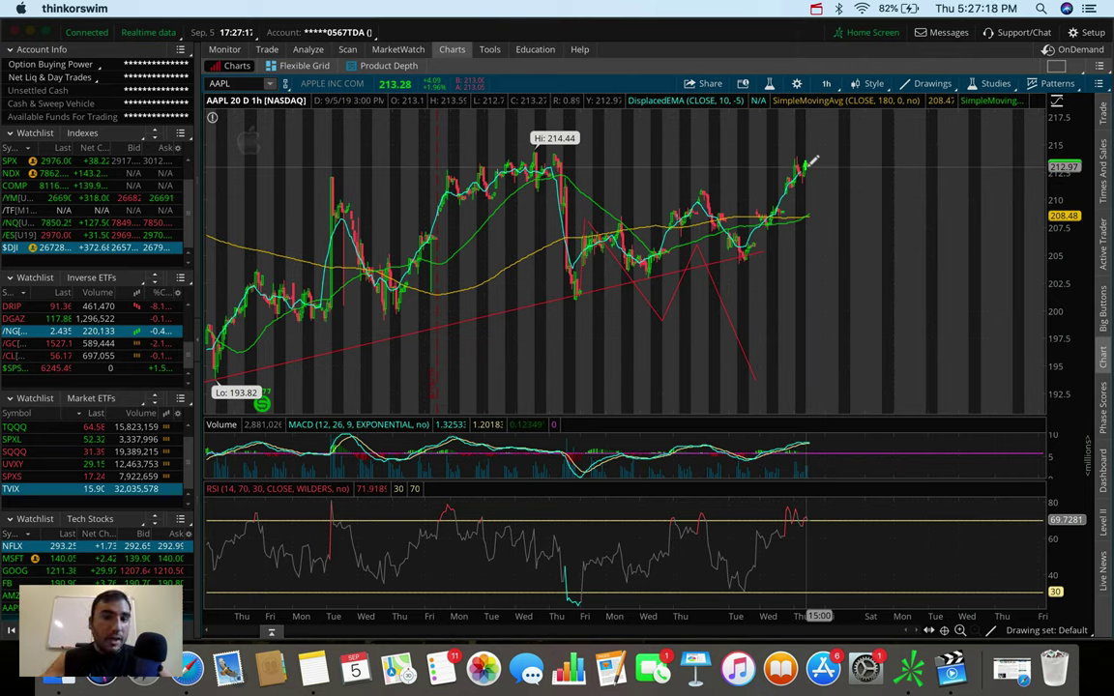
# Step: Draw a red horizontal level at 211.01 on AAPL, then cancel a second unfinished trendline
pyautogui.click(673, 185)
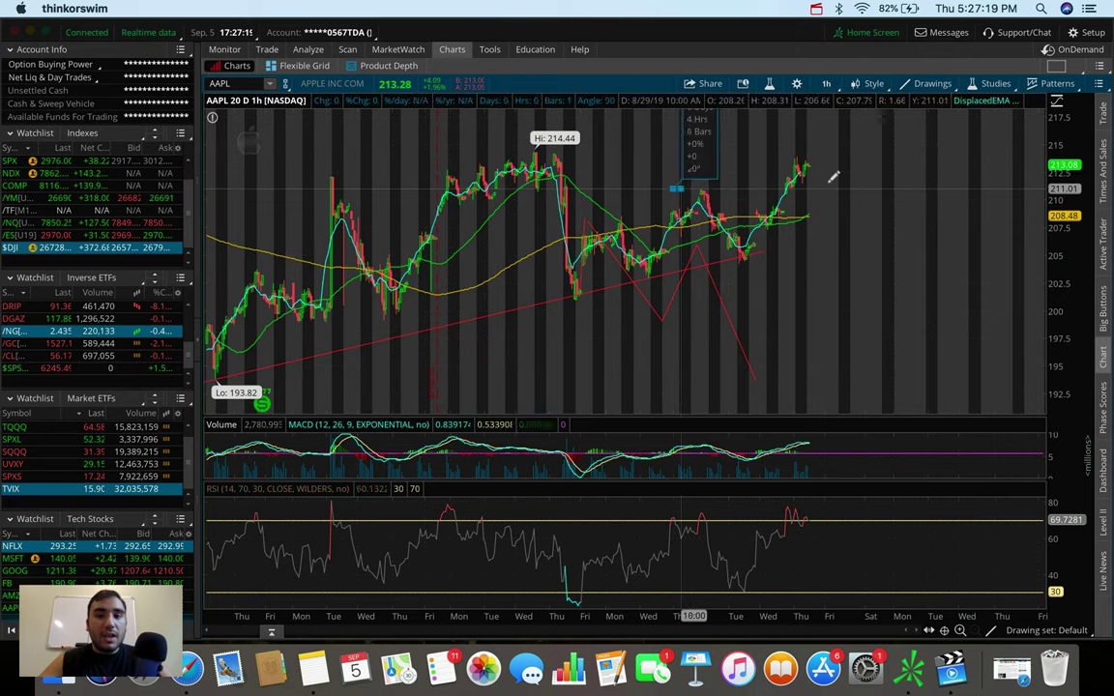
pyautogui.click(950, 183)
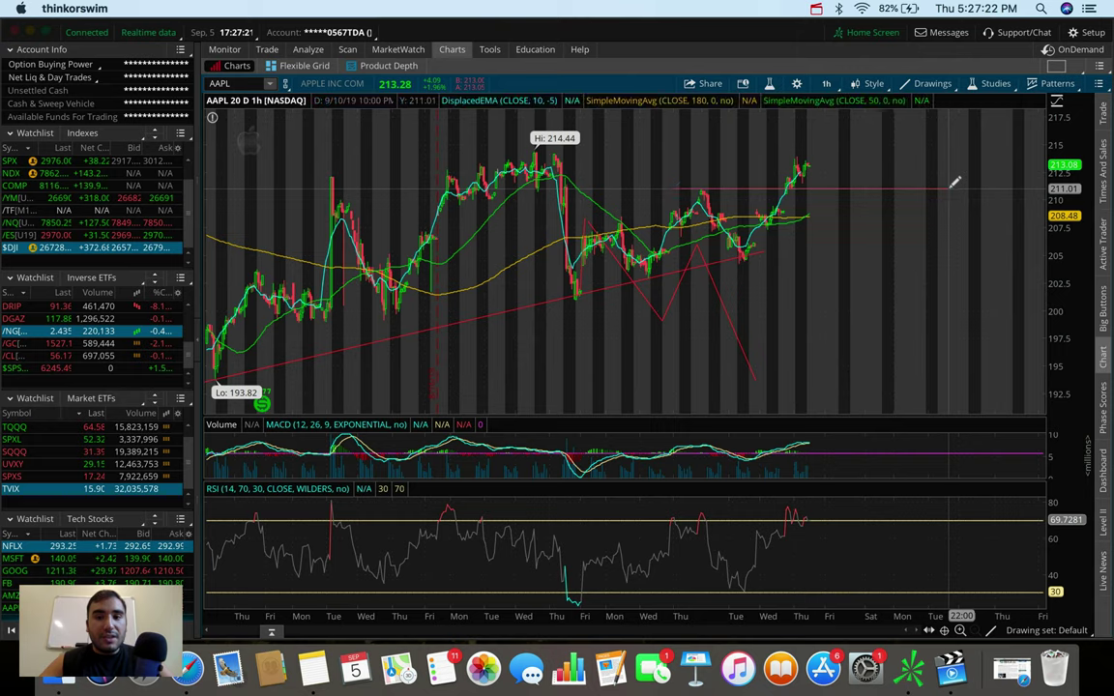
pyautogui.click(819, 185)
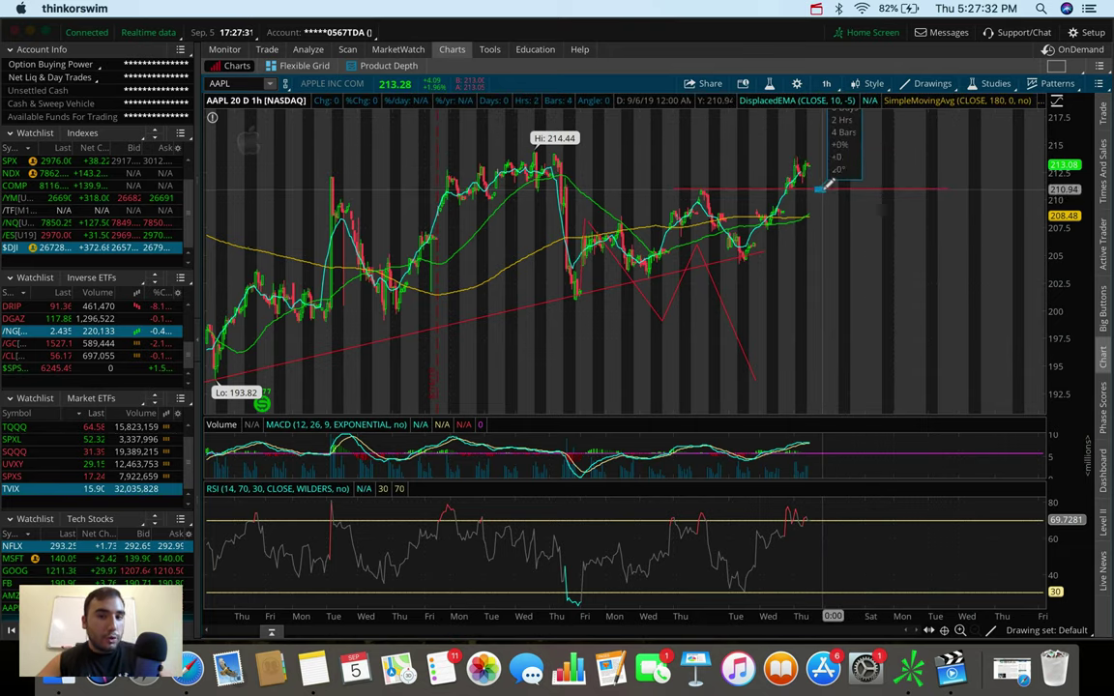
pyautogui.press('Escape')
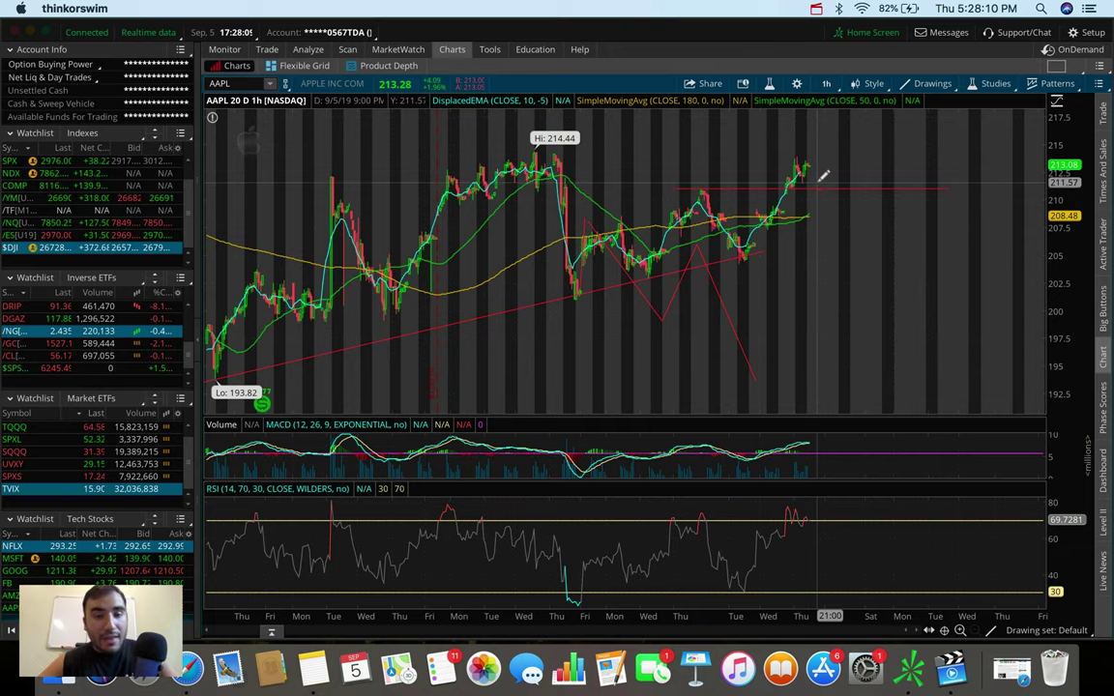
# Step: Replace AAPL with the JNUG junior gold miners ETF chart
pyautogui.click(250, 84)
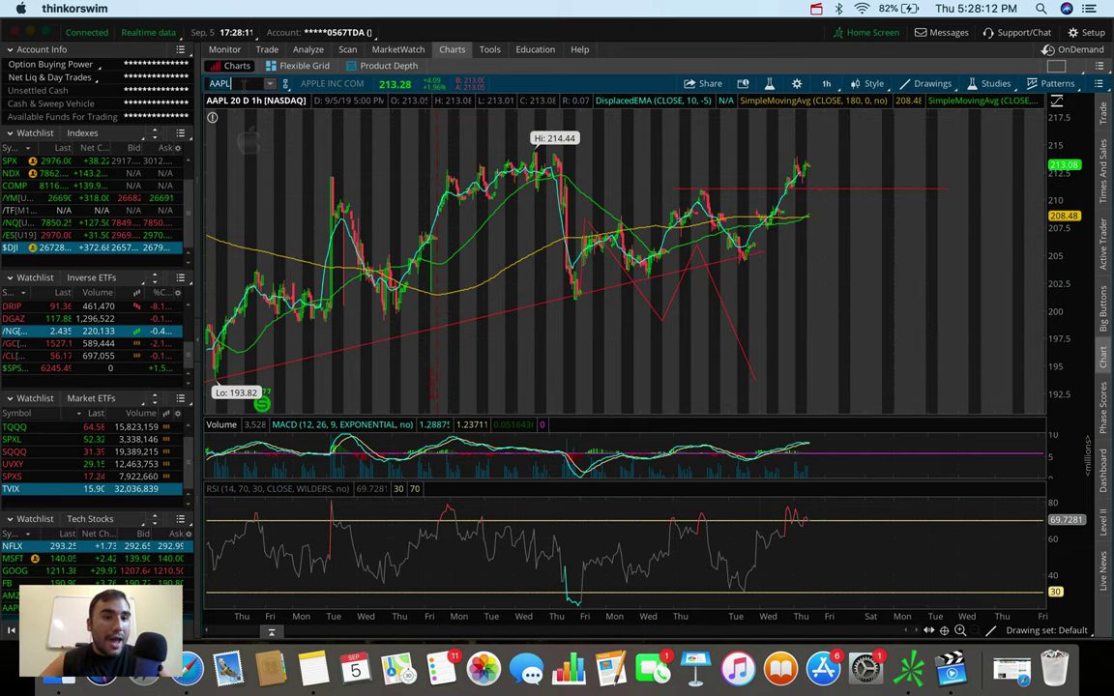
pyautogui.write('JNUG')
pyautogui.press('Return')
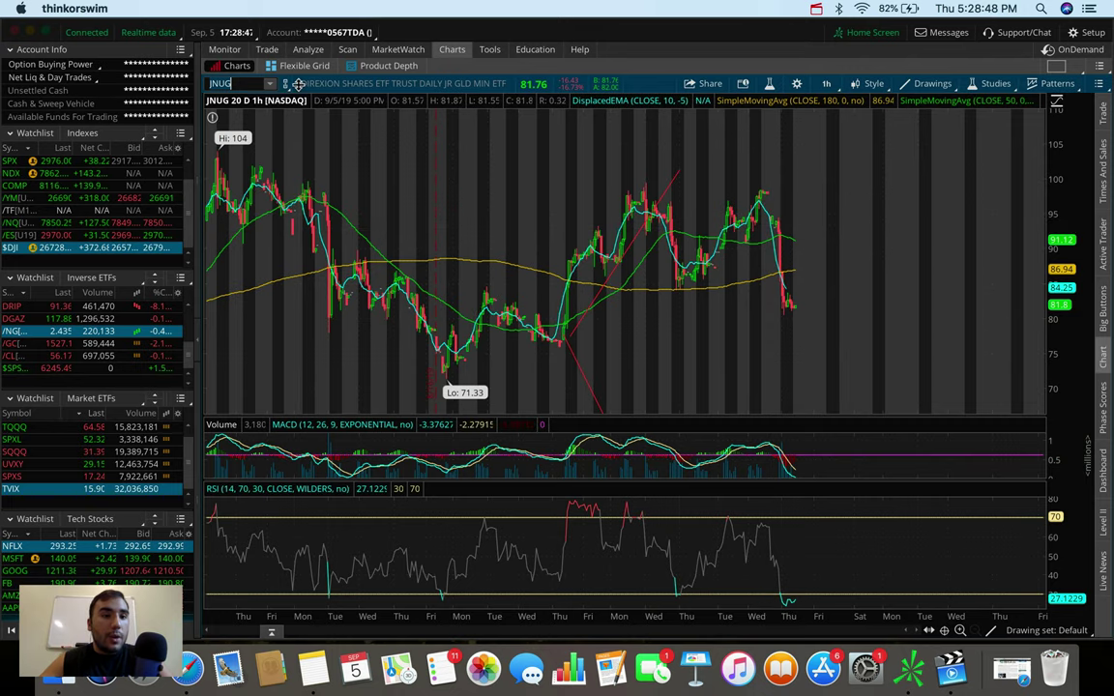
# Step: Load gold futures /GC on a 180-day, 4-hour bar chart
pyautogui.write('/GC')
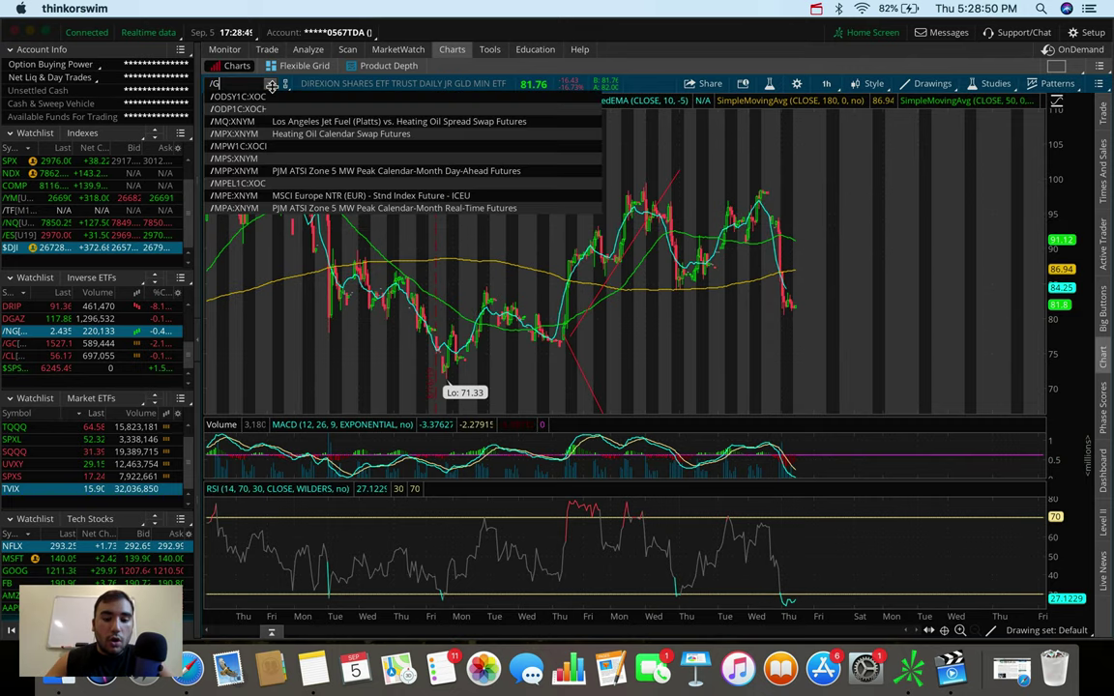
pyautogui.press('Return')
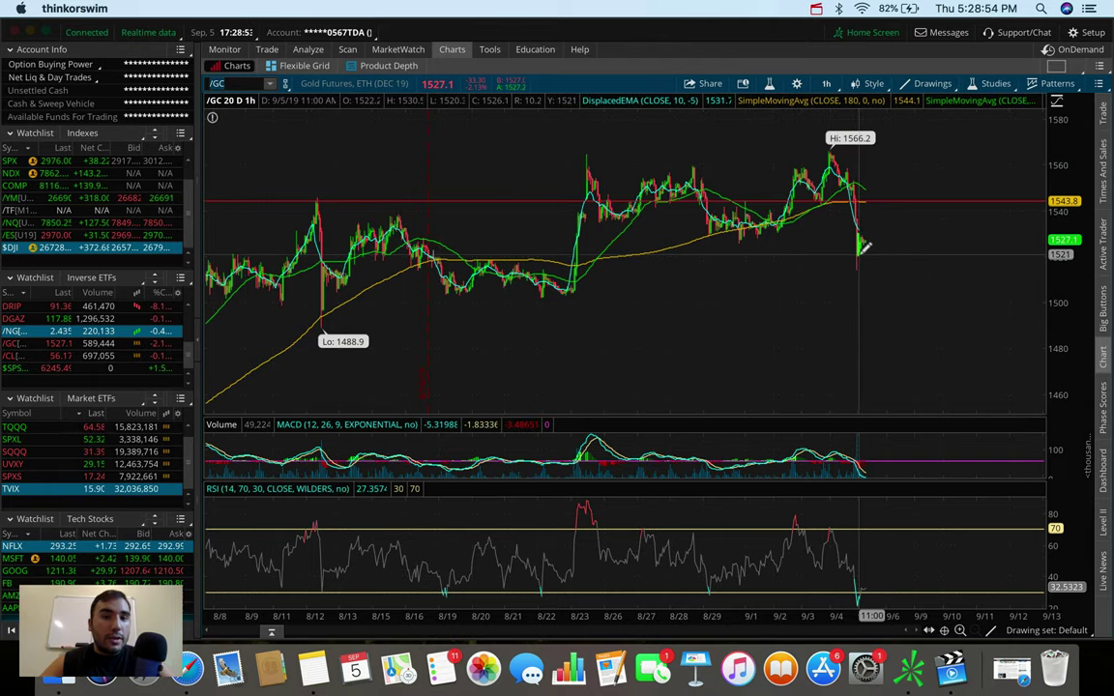
pyautogui.click(826, 83)
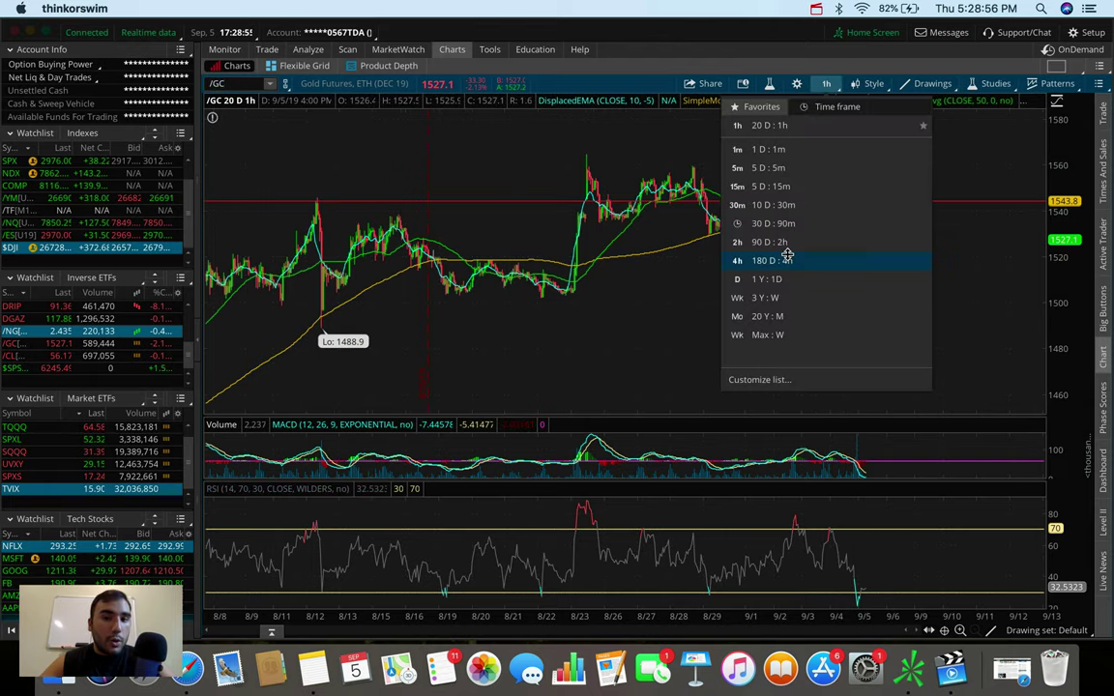
pyautogui.click(789, 254)
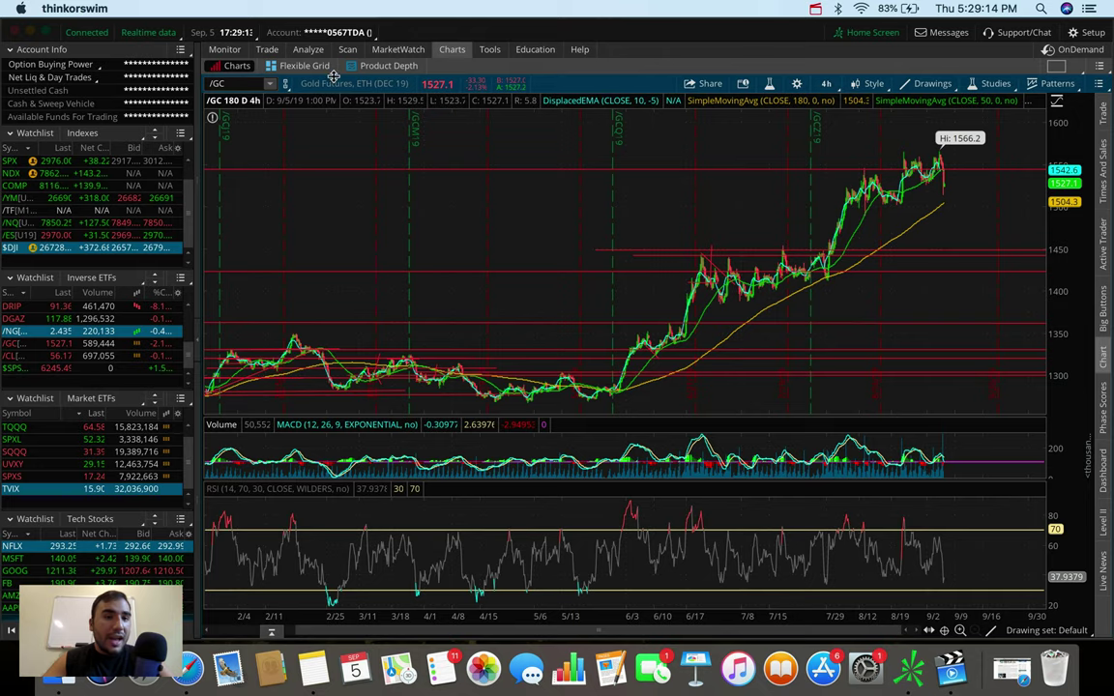
# Step: Compare the GDX and /GC charts, then end on JNUG with 180-day 4-hour bars
pyautogui.write('GDX')
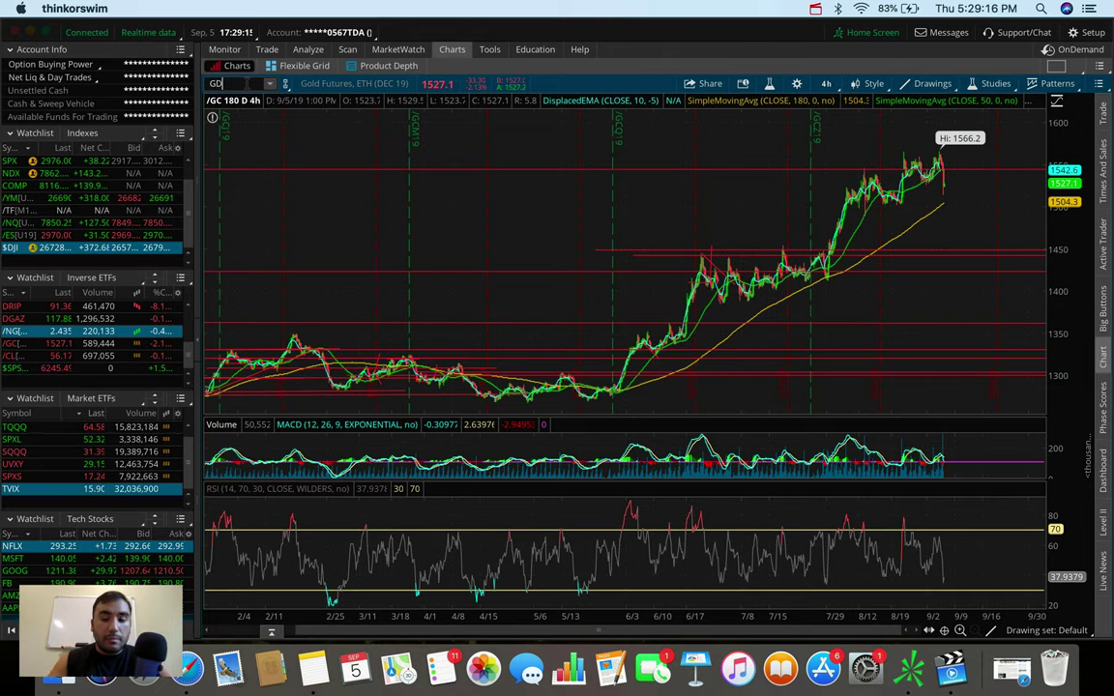
pyautogui.press('Return')
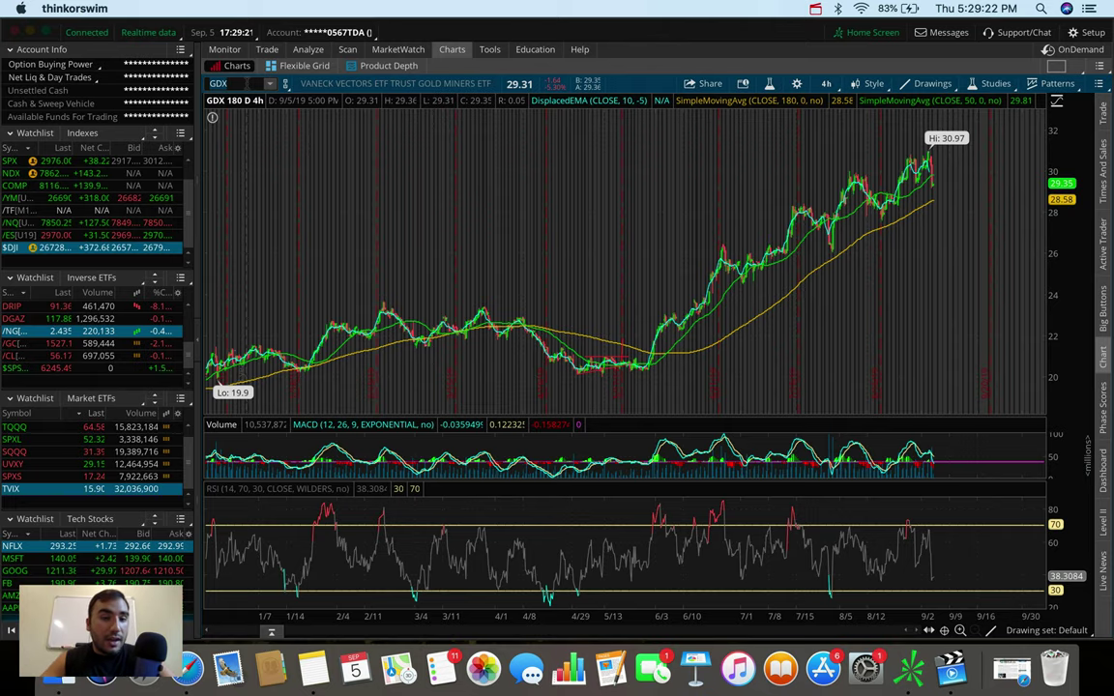
pyautogui.write('/GC')
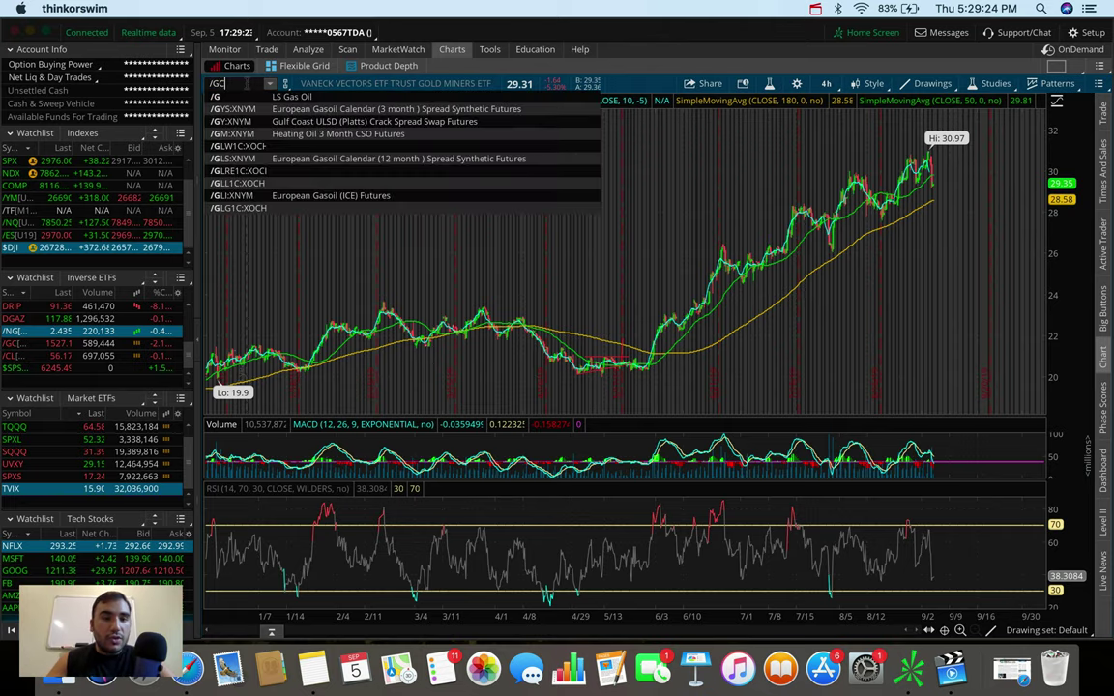
pyautogui.press('Return')
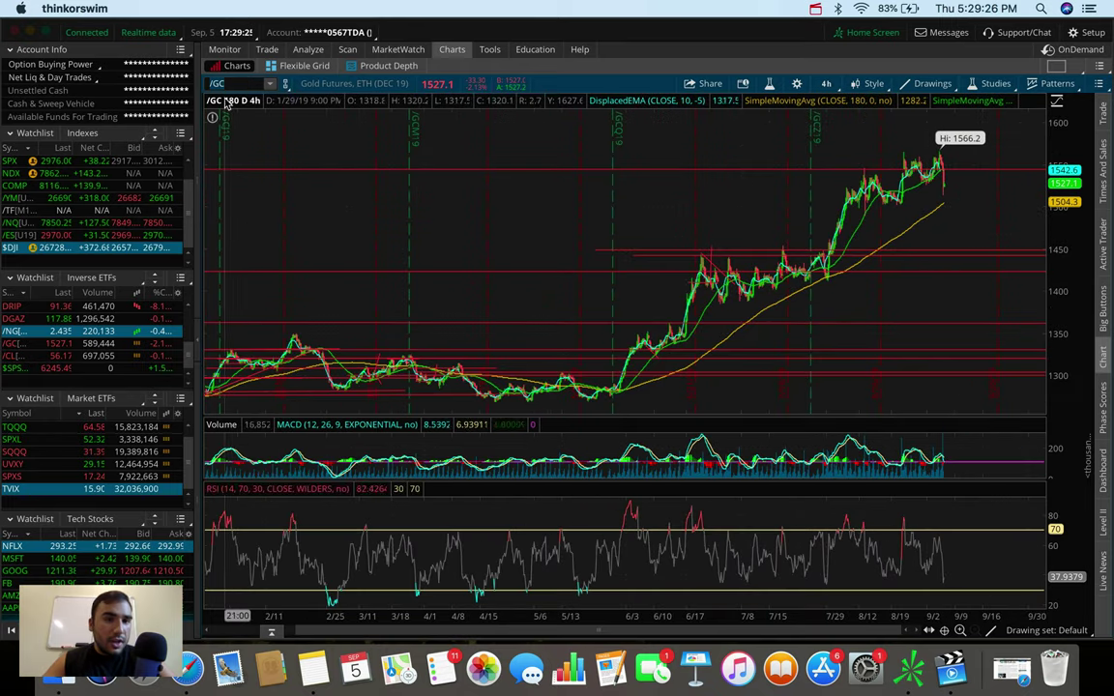
pyautogui.write('GDX')
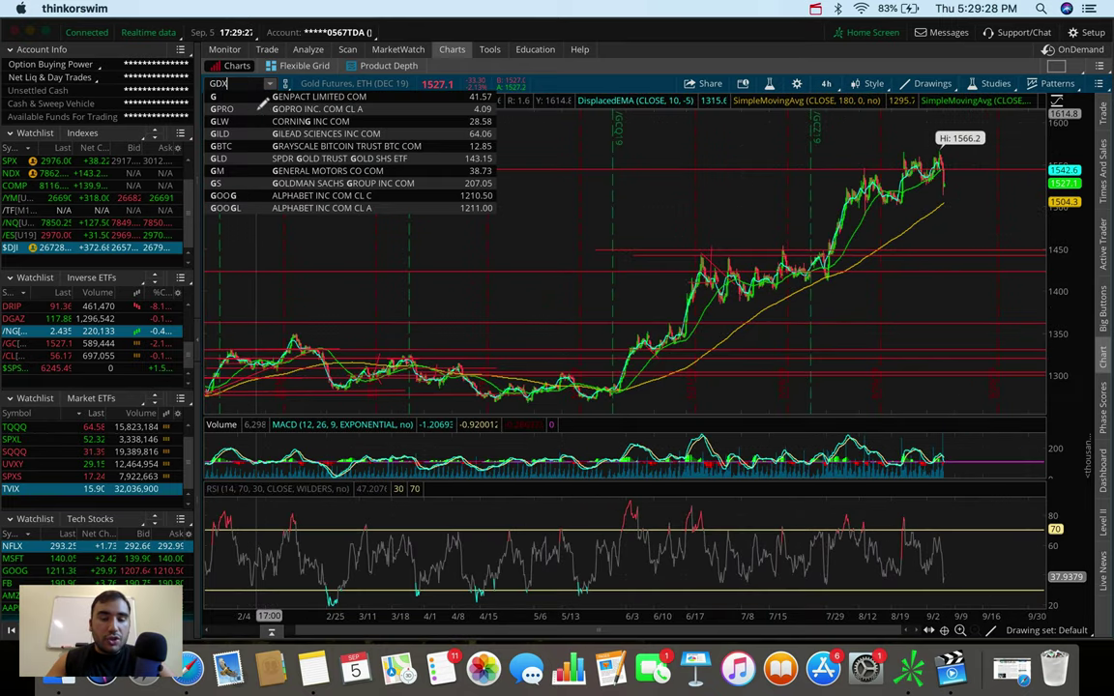
pyautogui.press('Return')
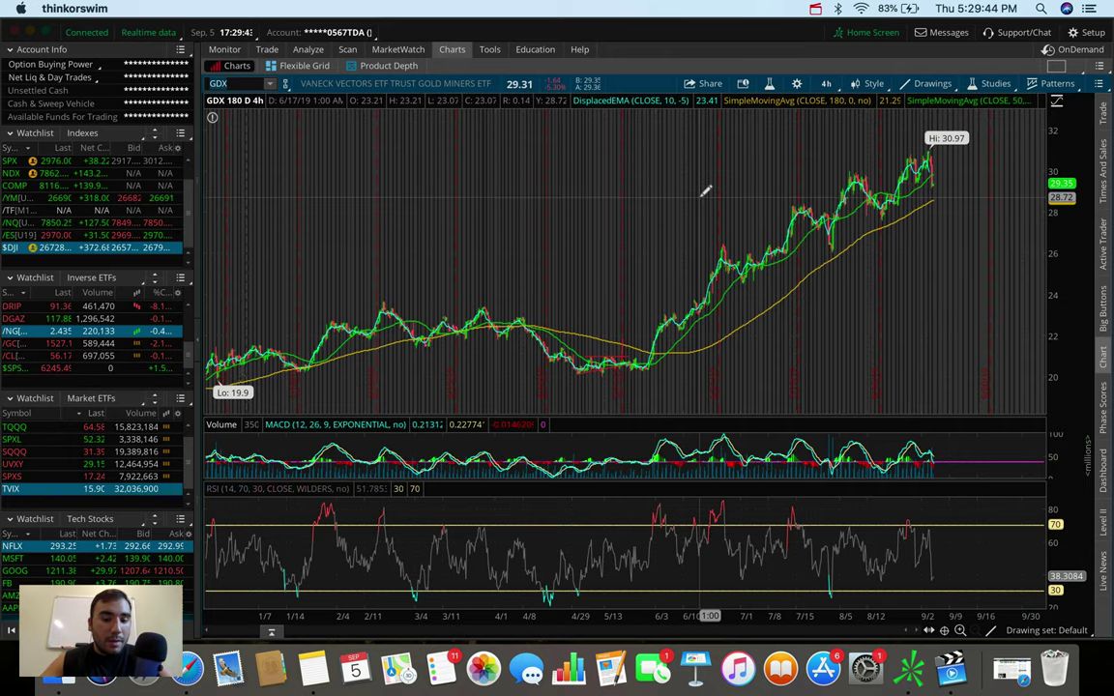
pyautogui.write('JNUG')
pyautogui.press('Return')
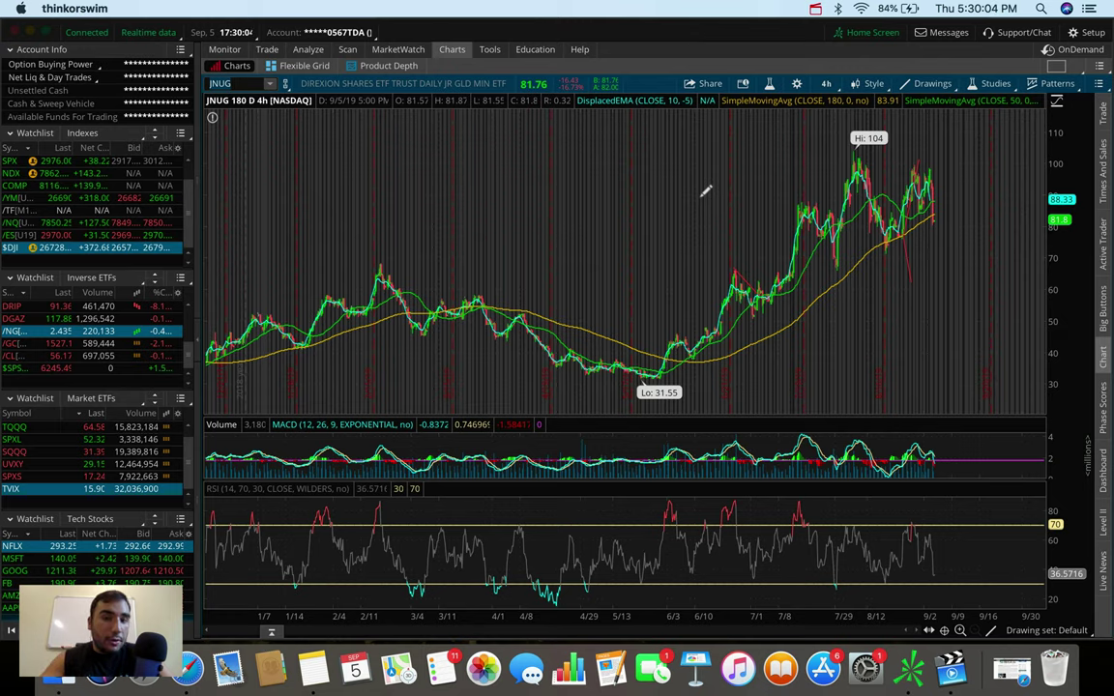
pyautogui.click(976, 220)
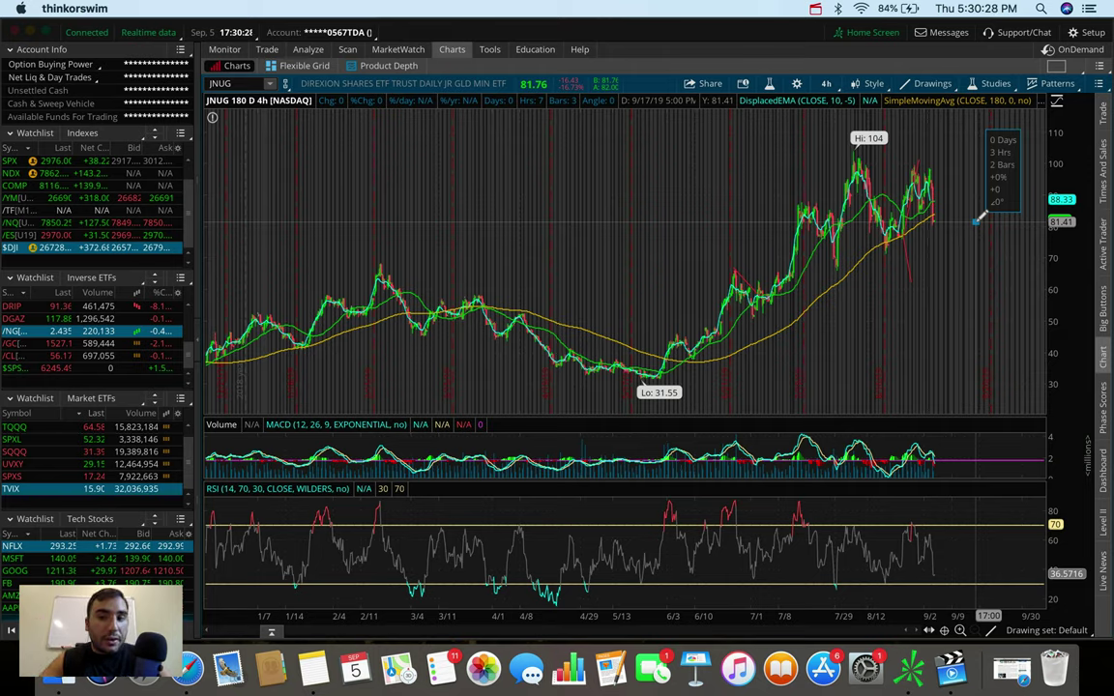
pyautogui.press('Escape')
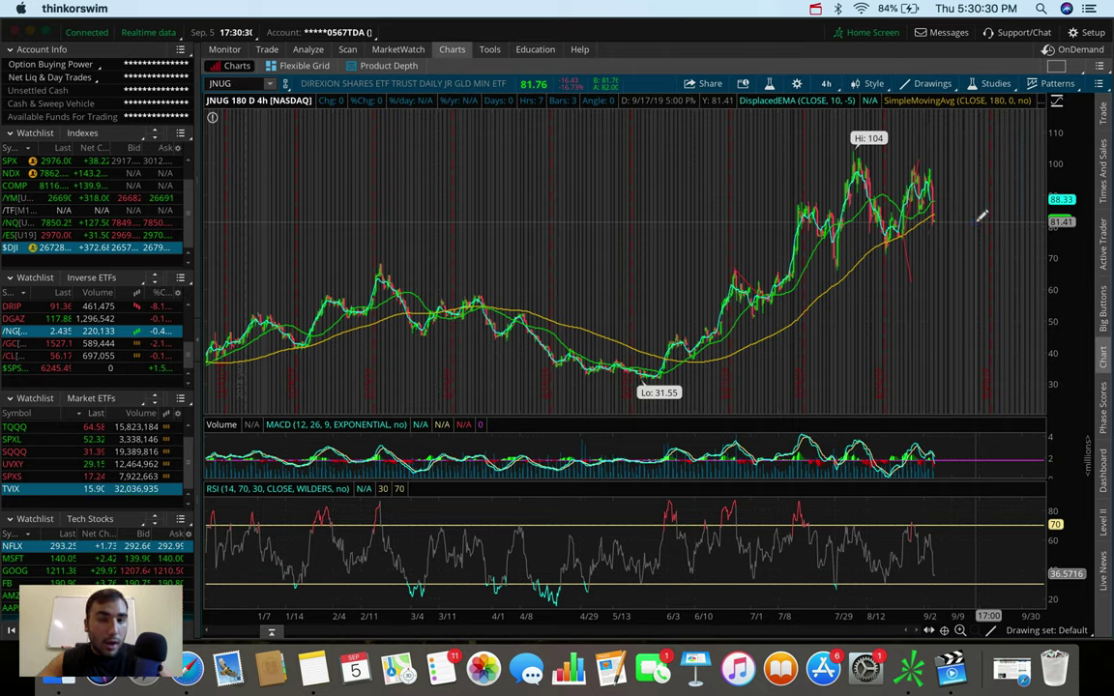